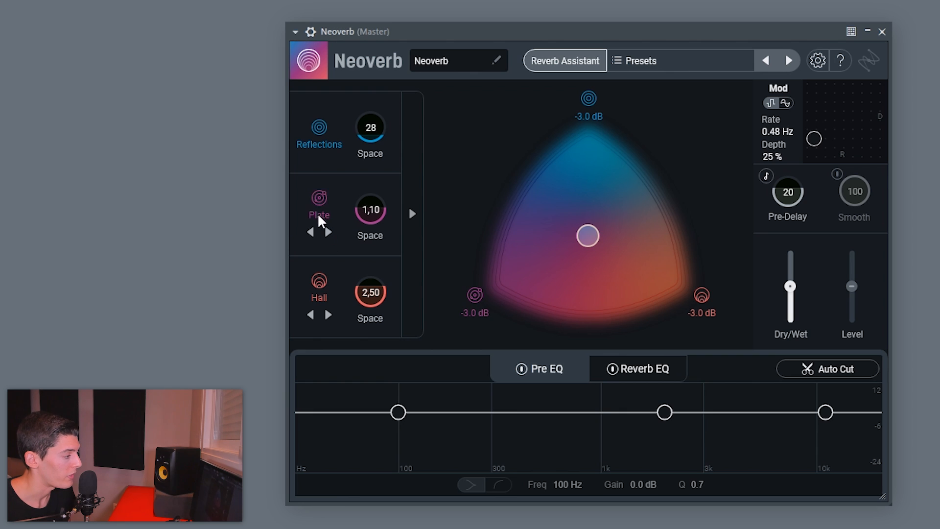
Step: Cycle the second reverb engine through M. Chamber and Room back to Plate, and the third engine's type back to Hall
left_click(328, 231)
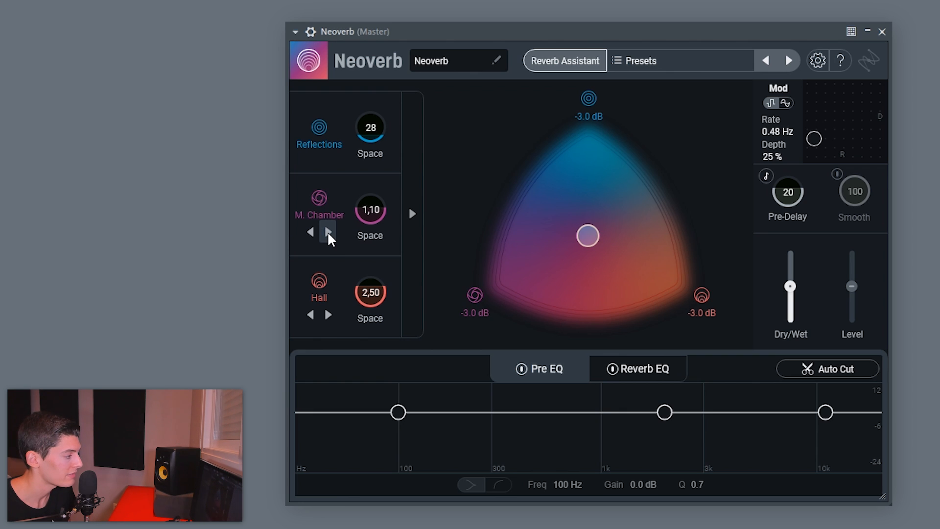
left_click(327, 231)
left_click(328, 231)
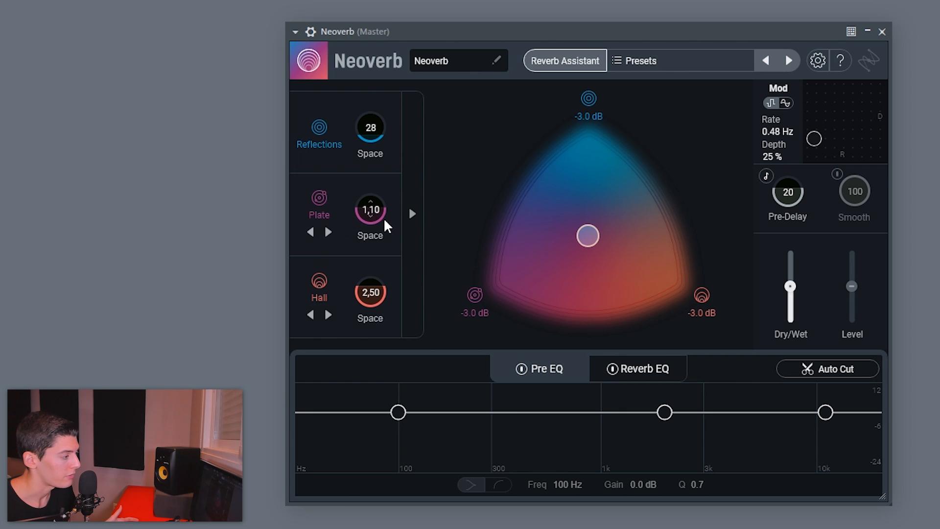
left_click(328, 317)
left_click(328, 316)
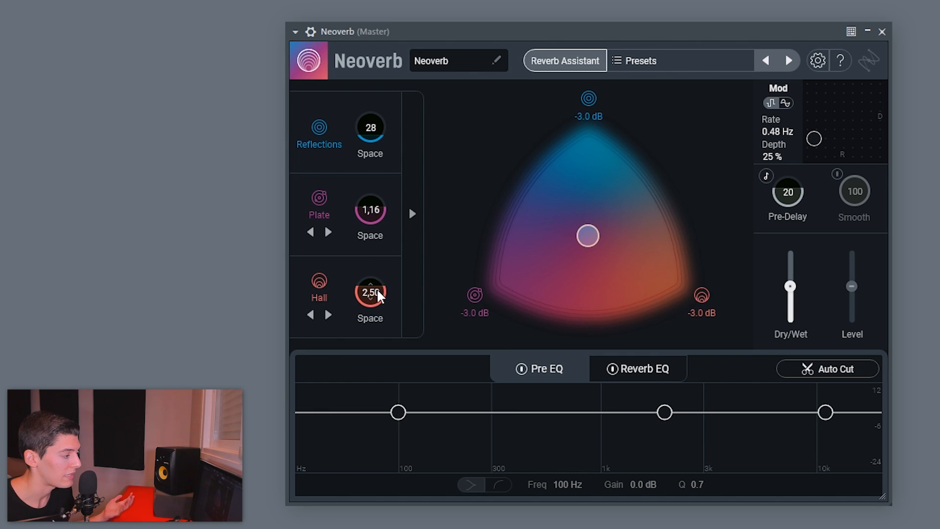
Step: Expand the detailed early, tail and tone parameters of the three reverb engines, examine them and collapse them again
left_click(409, 213)
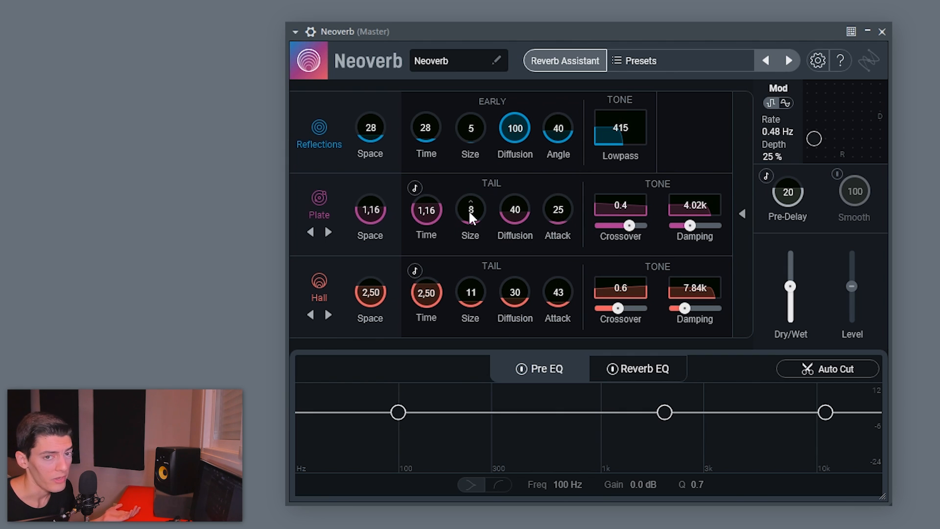
left_click(742, 214)
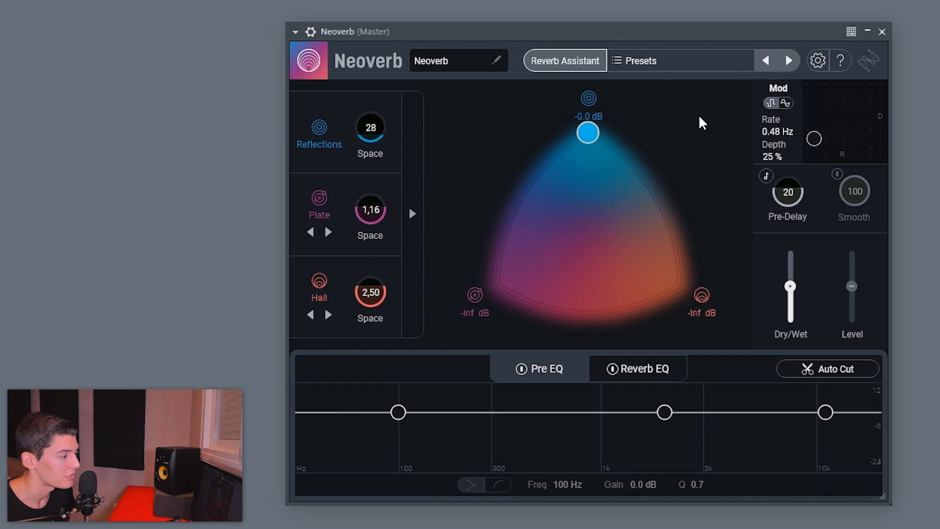
Step: Play the audio and audition the M. Chamber and Room types in the second reverb engine, returning to Plate
key("space")
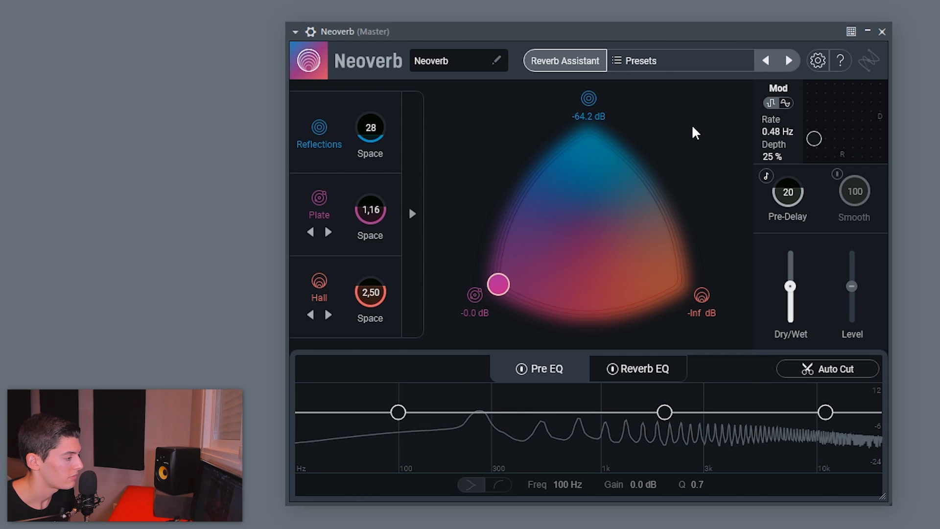
left_click(328, 232)
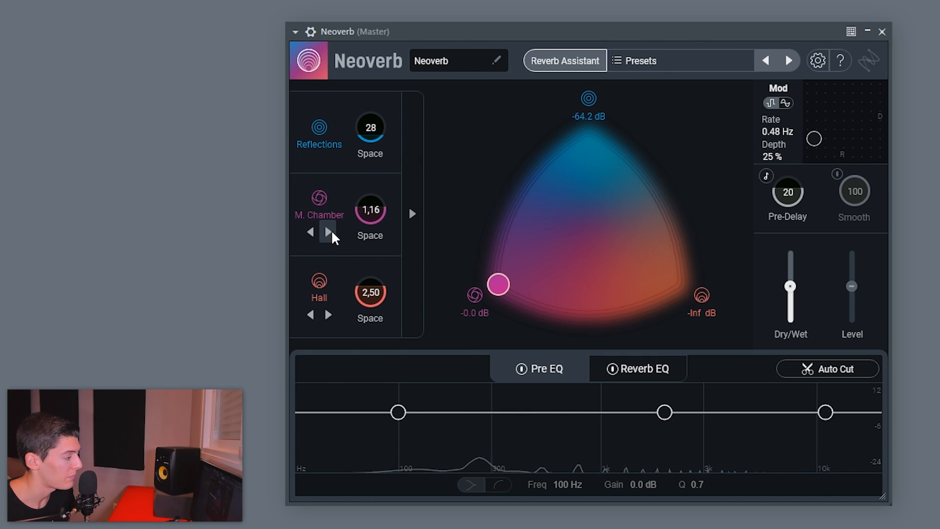
left_click(329, 232)
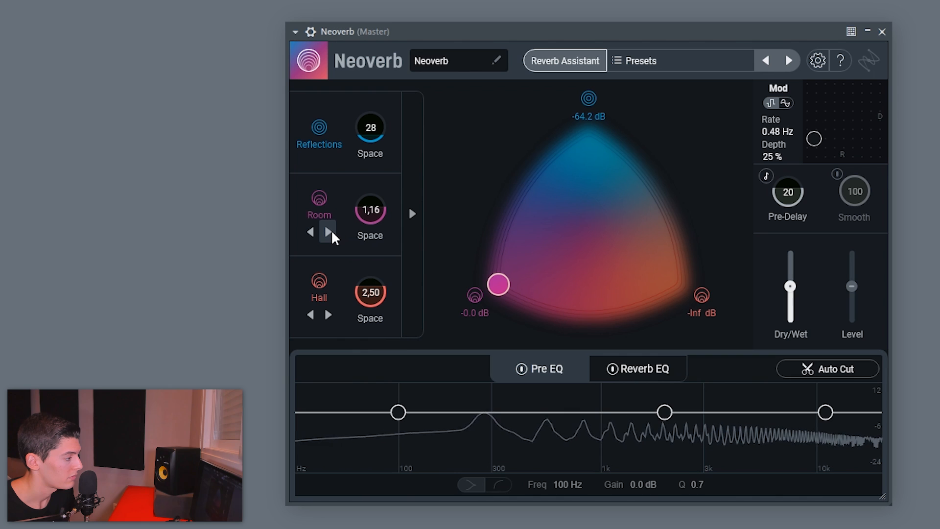
left_click(328, 232)
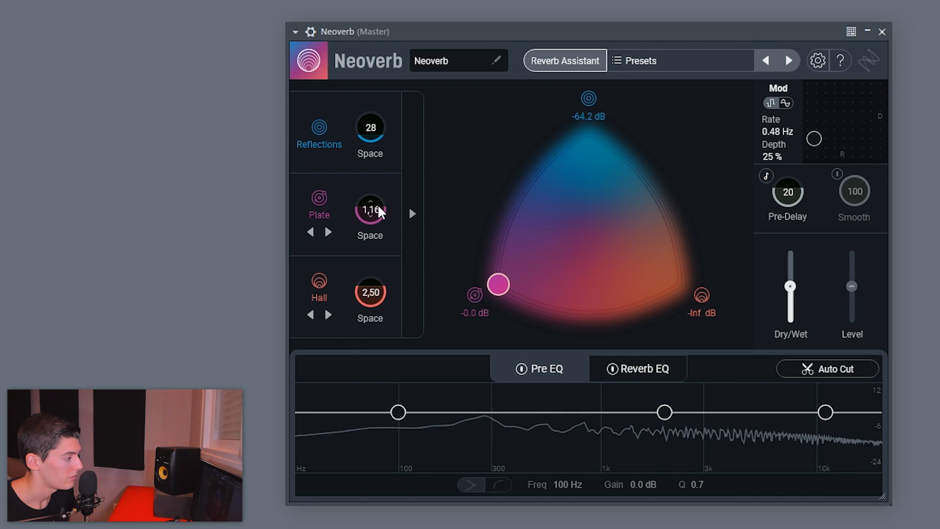
Step: Move the reverb blend fully to the third engine, audition L. Chamber there and return to Hall
left_click_drag(499, 284, 676, 276)
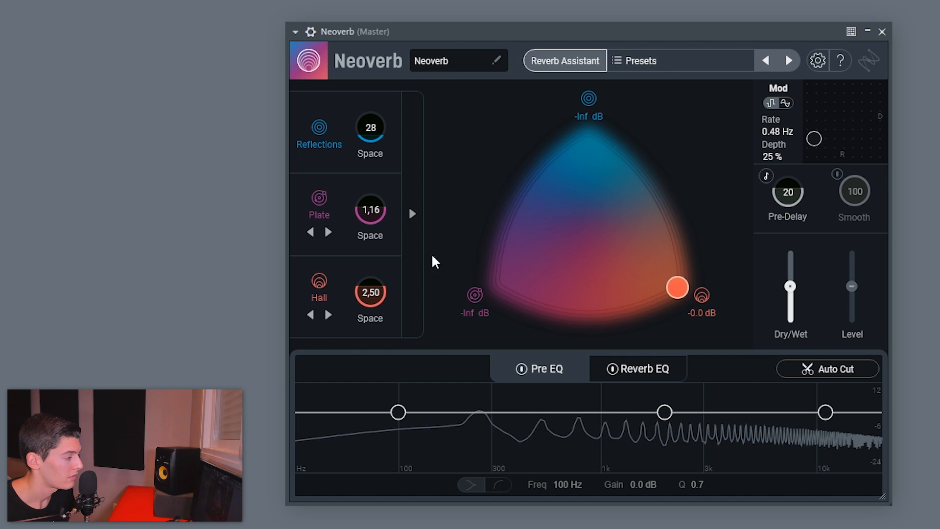
left_click(326, 315)
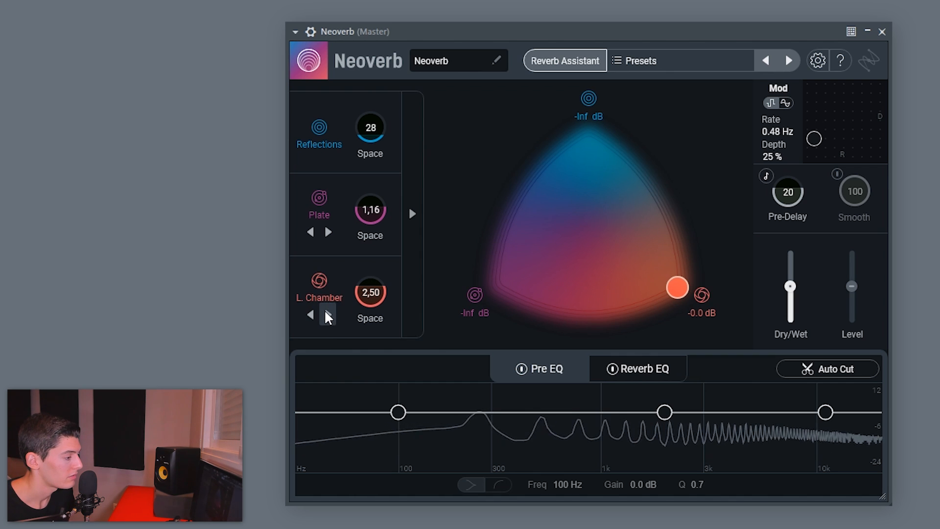
left_click(327, 314)
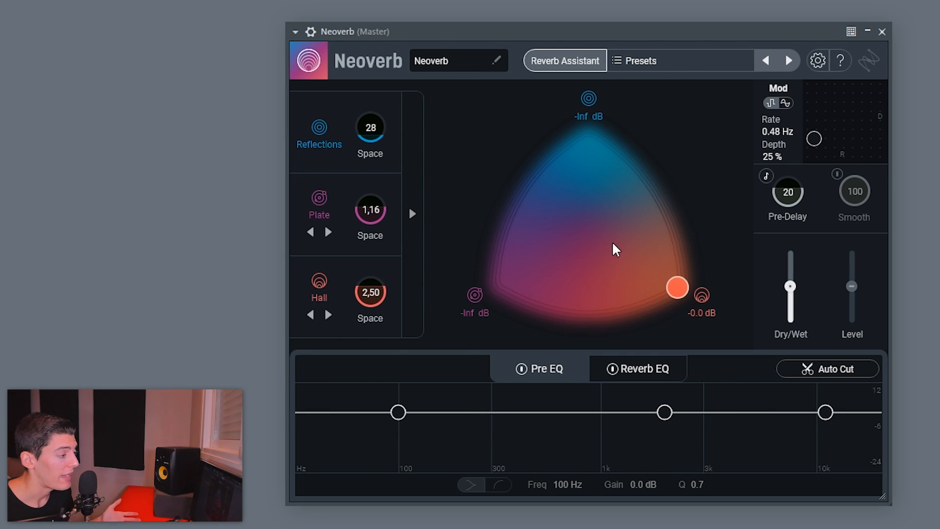
Step: Try a blend dominated by Reflections, and reset the blend point to an equal mix of all three reverbs
left_click_drag(613, 243, 592, 193)
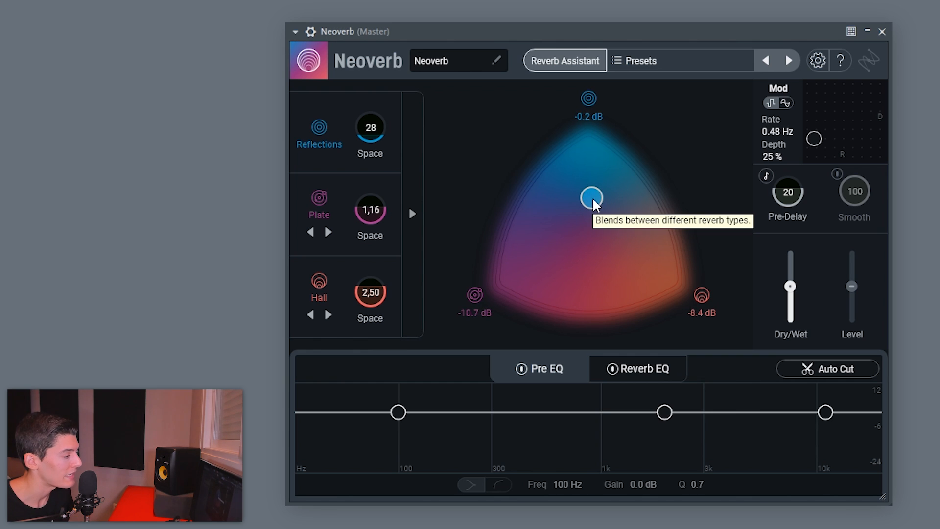
left_click_drag(593, 200, 597, 248)
double_click(597, 248)
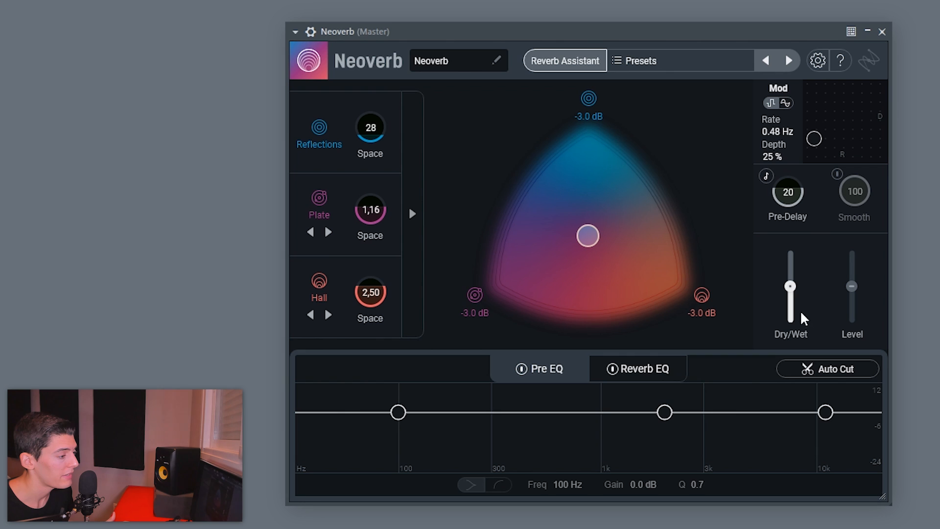
Step: Try Dry/Wet at 100 % and Level at about 7.4 dB, resetting each to its default
left_click_drag(790, 287, 793, 233)
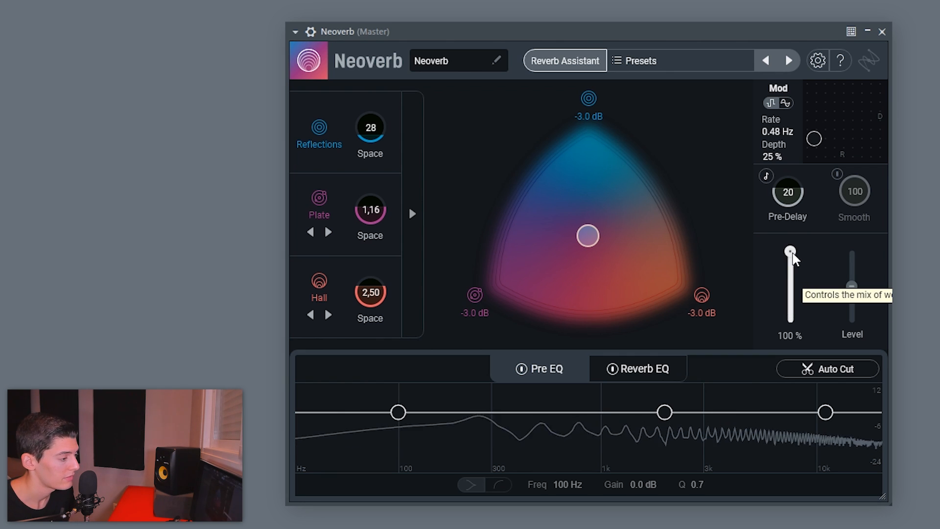
double_click(789, 250)
left_click_drag(848, 285, 851, 263)
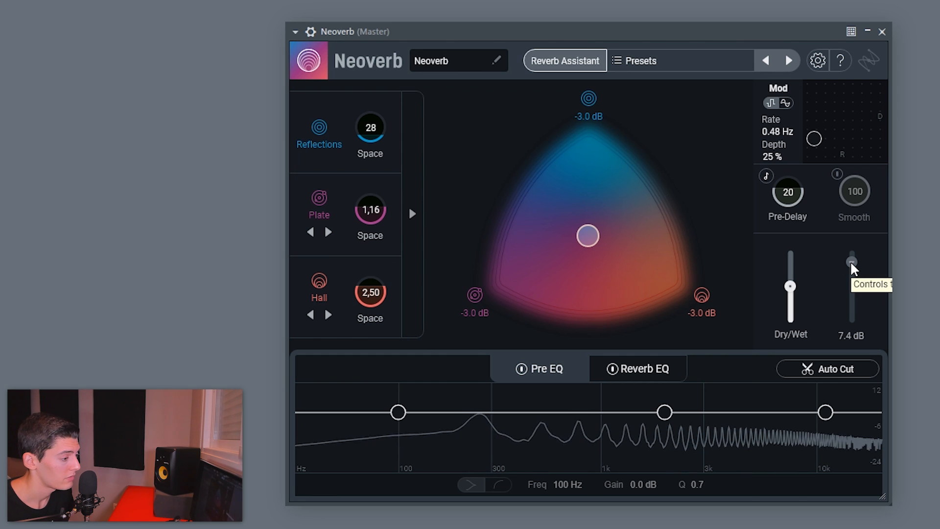
double_click(851, 261)
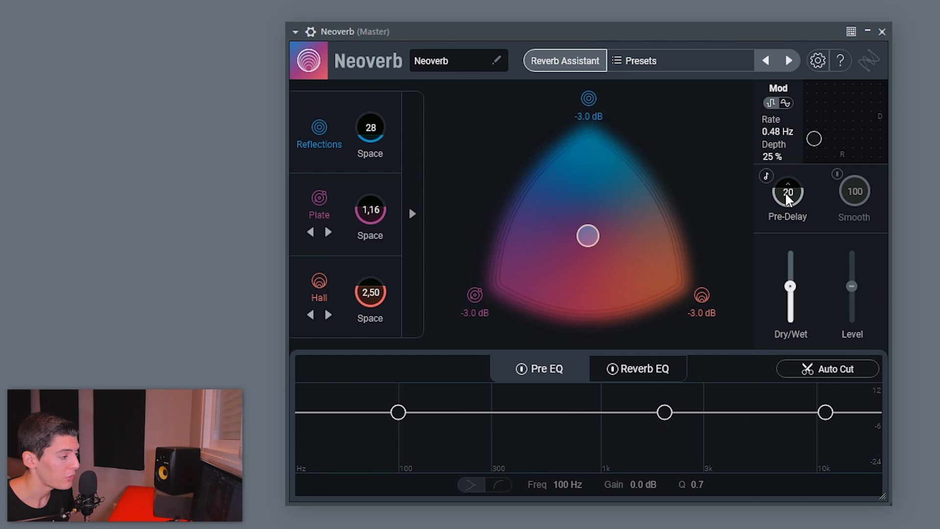
Step: Sync the Pre-Delay to tempo, try note values such as 1/8T and 1/128., and turn the sync off again
left_click(765, 176)
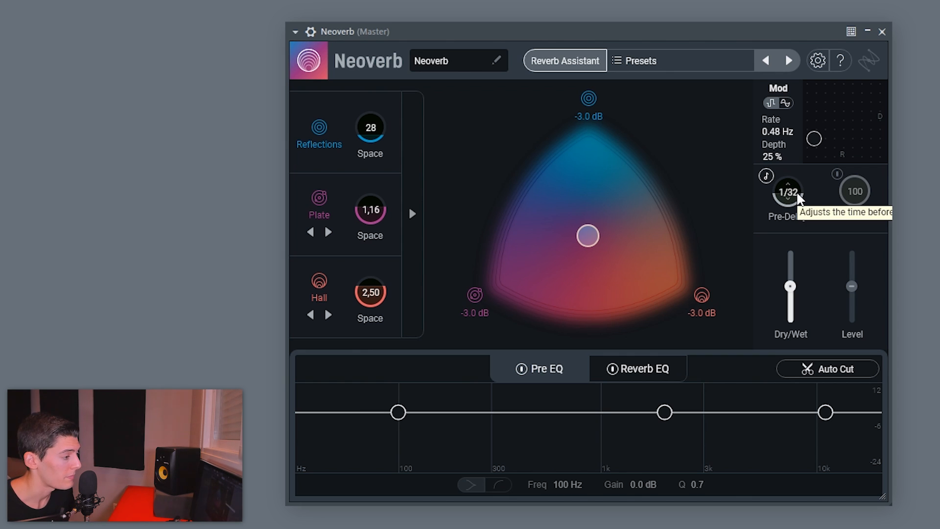
left_click_drag(797, 196, 797, 160)
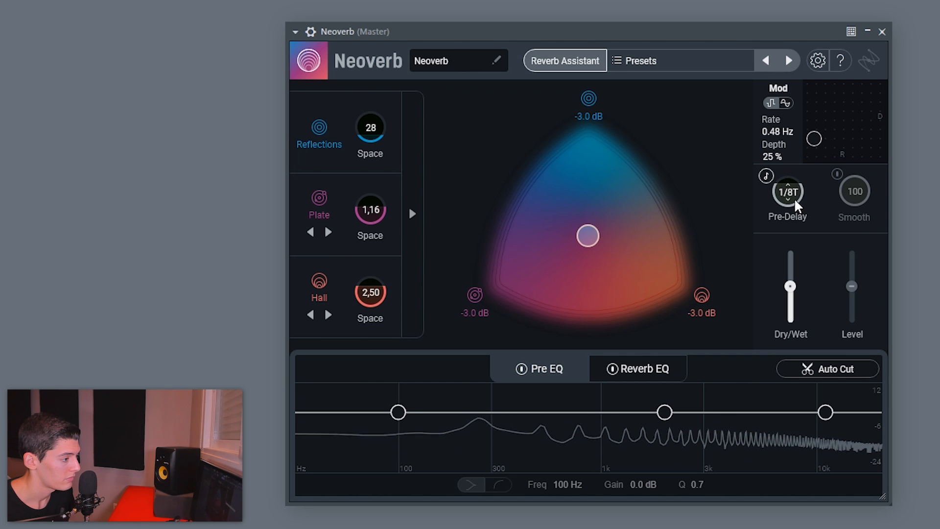
left_click_drag(794, 198, 804, 216)
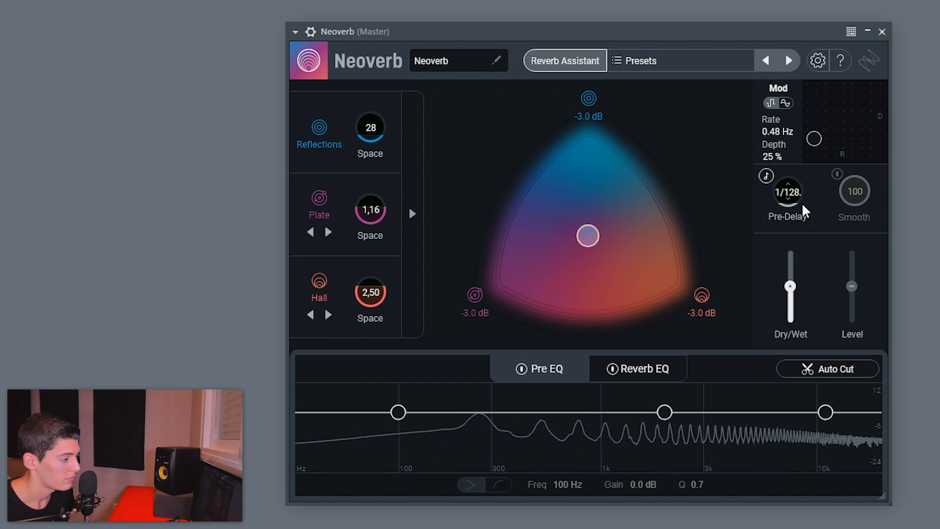
left_click(766, 176)
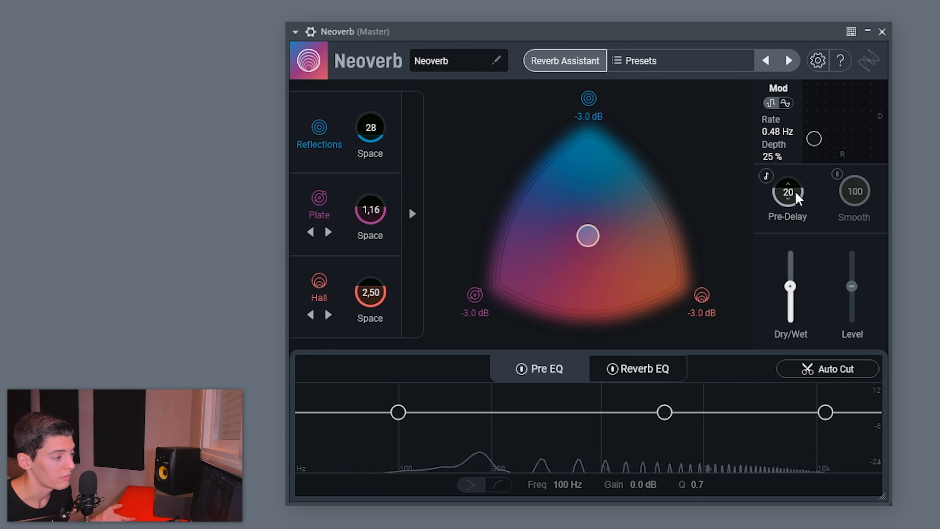
Step: Turn on Smooth and try stronger modulation, with a rate of about 1.89 Hz and a depth of 66 %
left_click(835, 173)
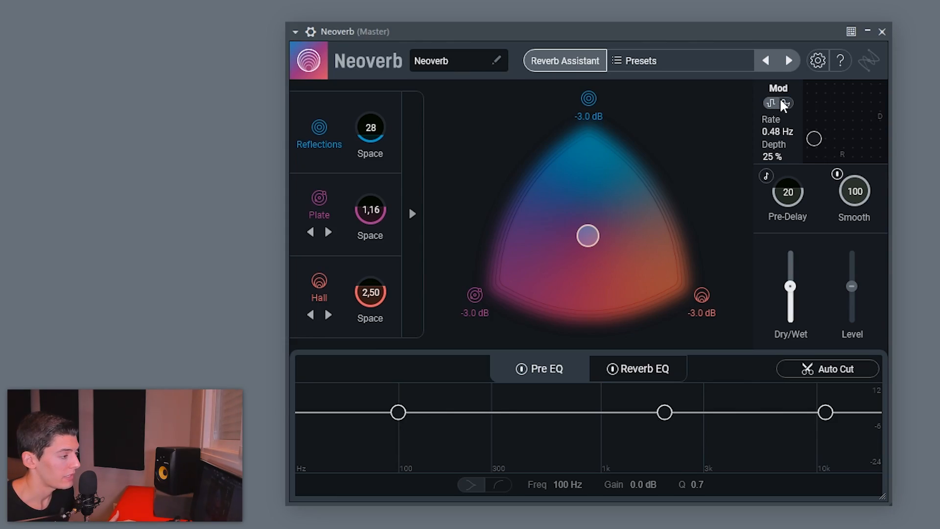
left_click_drag(815, 138, 820, 97)
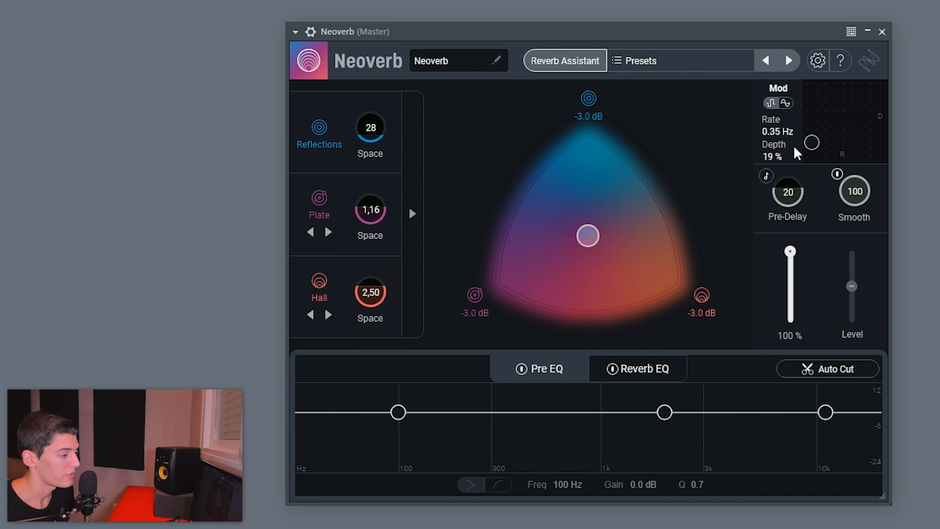
left_click_drag(813, 142, 855, 107)
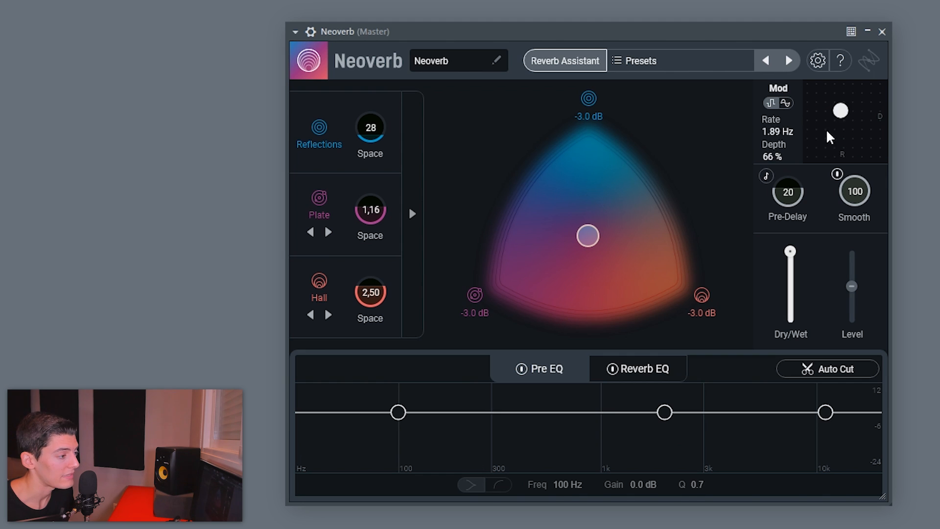
Step: Set the modulation to a rate of about 0.54 Hz and a depth of 24 %, and bring Dry/Wet back to its midpoint
left_click_drag(860, 149, 815, 139)
left_click_drag(790, 252, 789, 286)
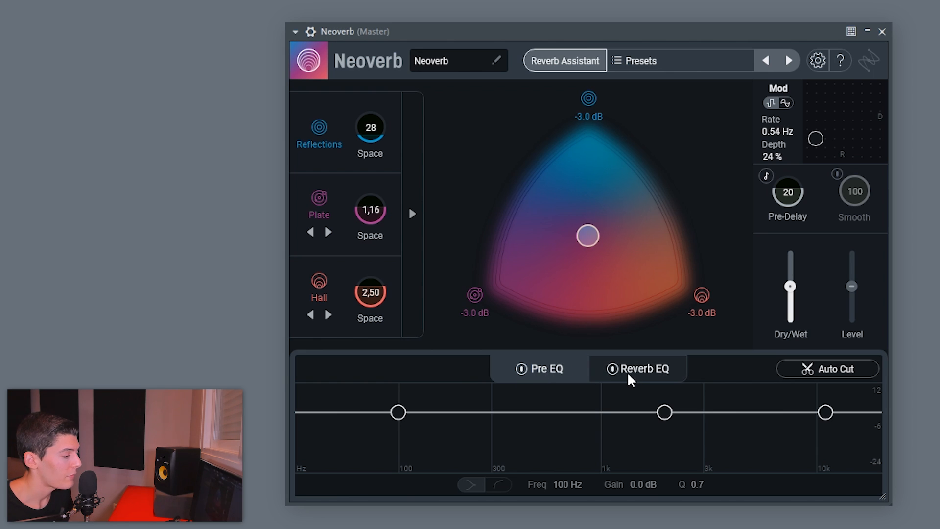
Step: Switch between the Pre EQ and the Reverb EQ to compare the two equalizer sections
left_click(598, 376)
left_click(563, 368)
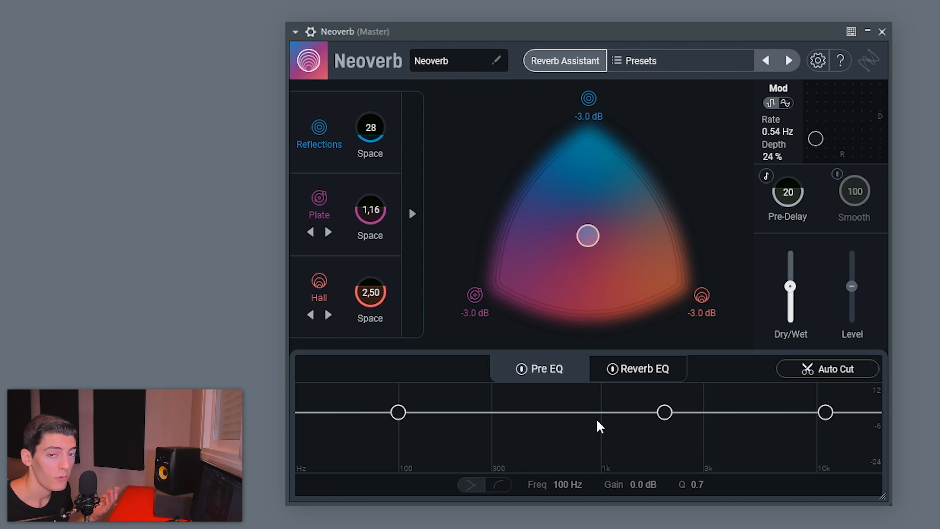
left_click(644, 368)
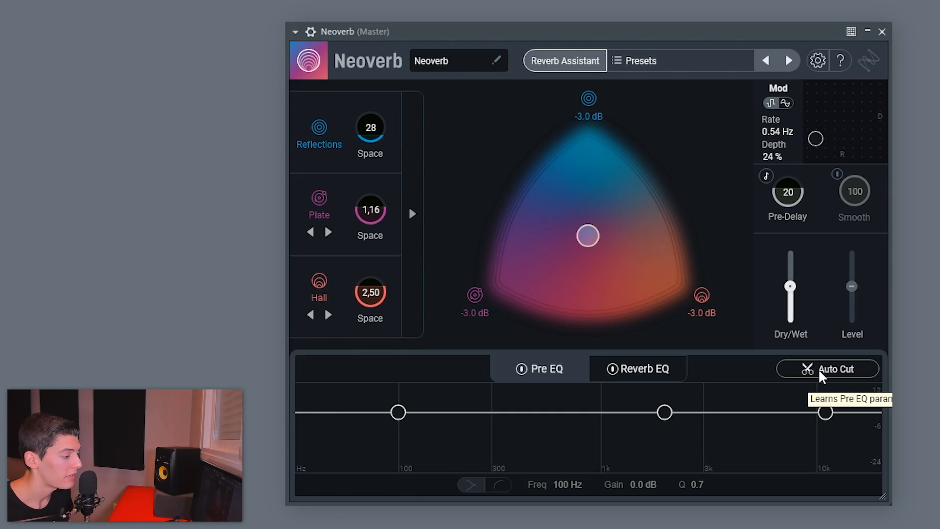
Step: Run Auto Cut on the Pre EQ, try its amount at maximum and return it to about half
left_click(821, 374)
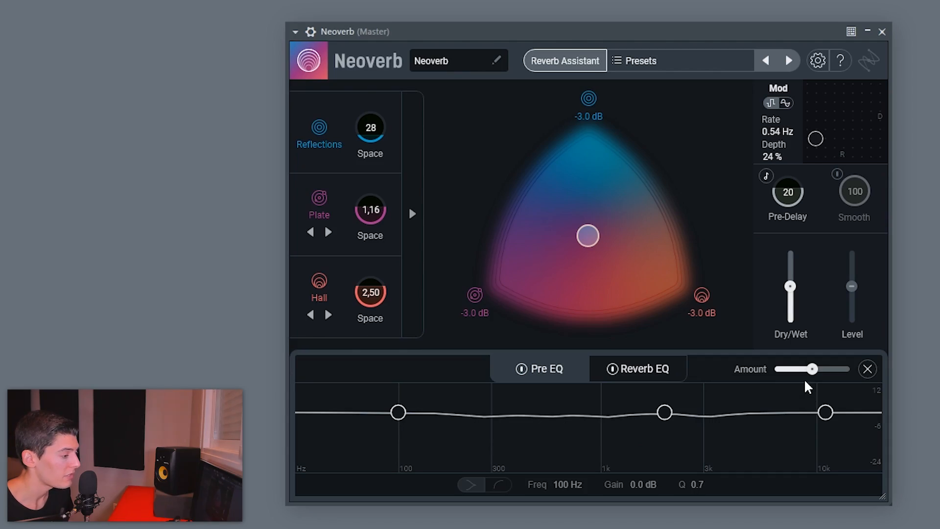
left_click_drag(809, 369, 883, 373)
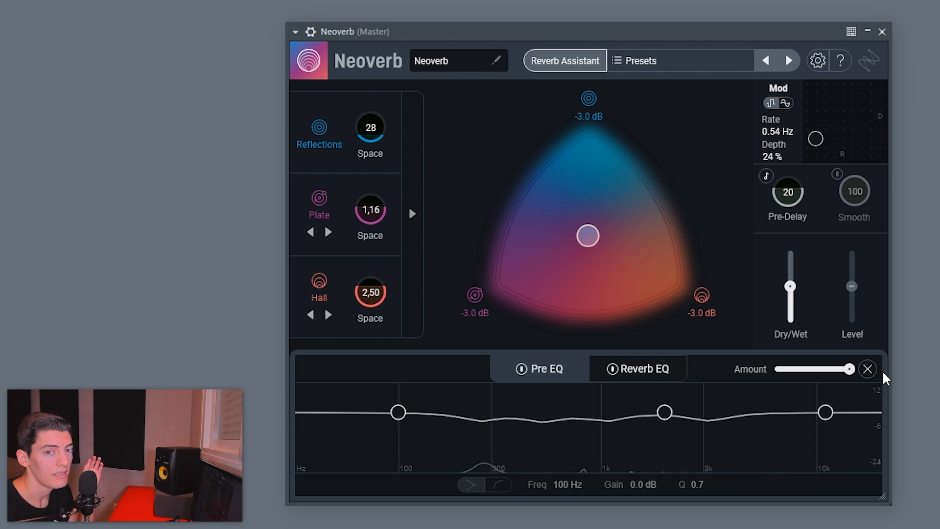
left_click_drag(849, 369, 814, 363)
Step: Run Unmask on the Reverb EQ
left_click(639, 371)
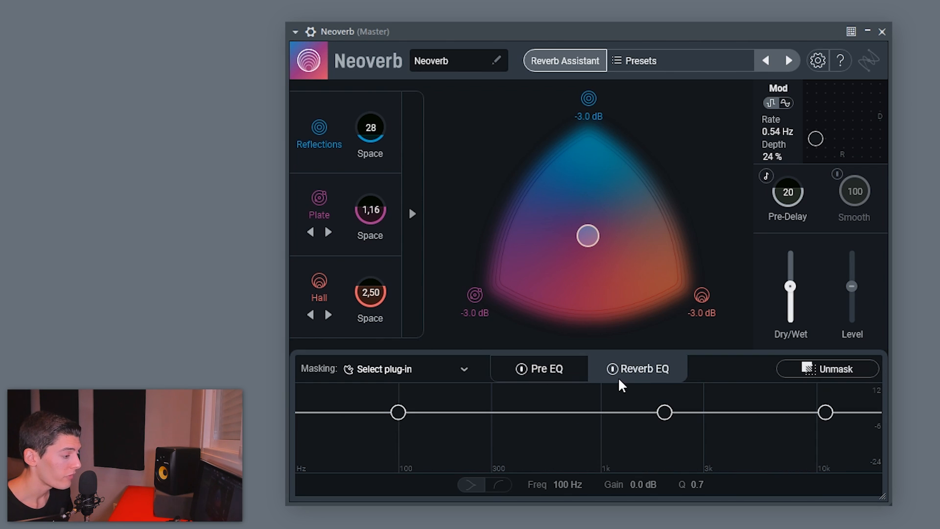
left_click(836, 370)
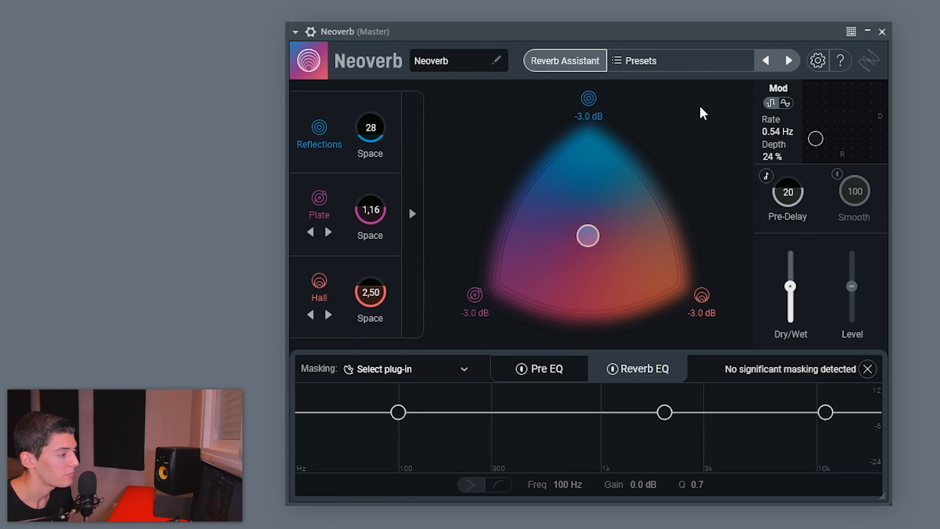
Step: Browse the All Purpose, Experimental, Guitar and Instrumental preset categories without loading a preset
left_click(695, 66)
left_click(682, 114)
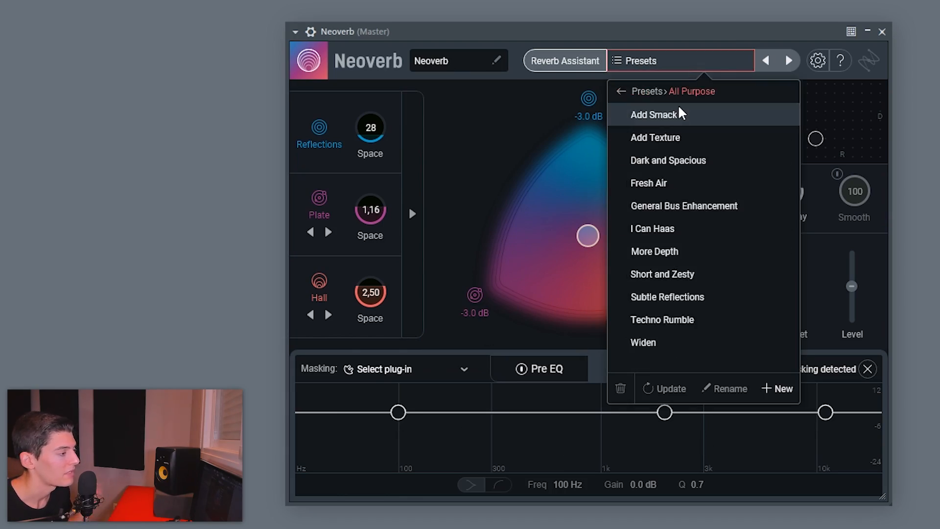
left_click(645, 91)
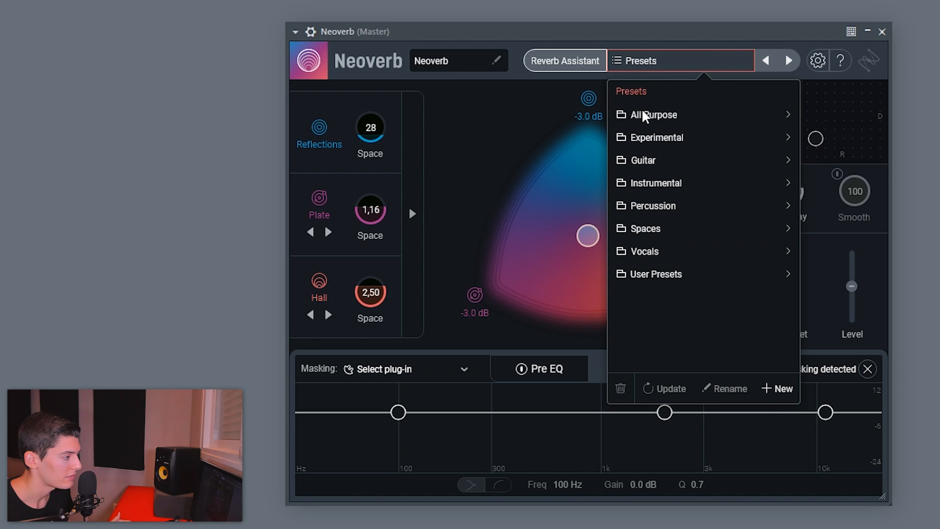
left_click(666, 138)
scroll(636, 127, "down", 3)
left_click(632, 91)
left_click(659, 159)
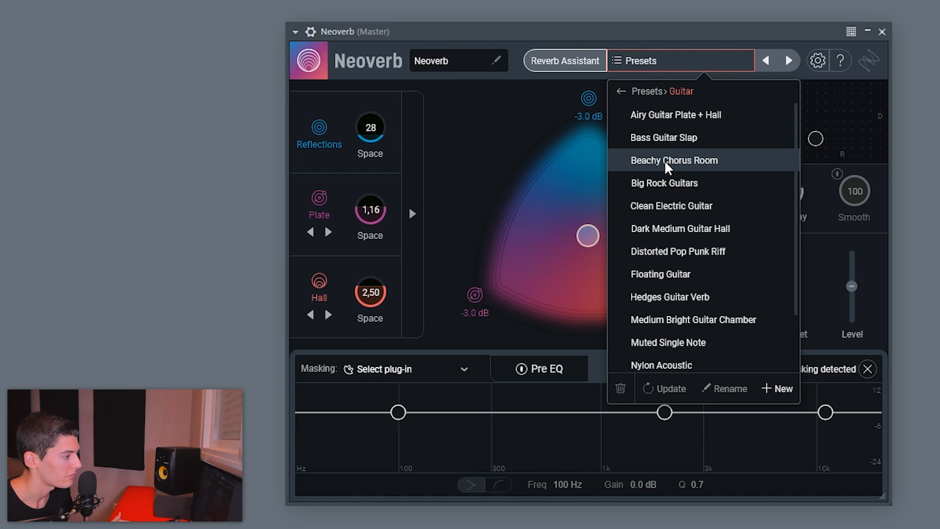
scroll(667, 166, "down", 3)
left_click(632, 91)
left_click(665, 183)
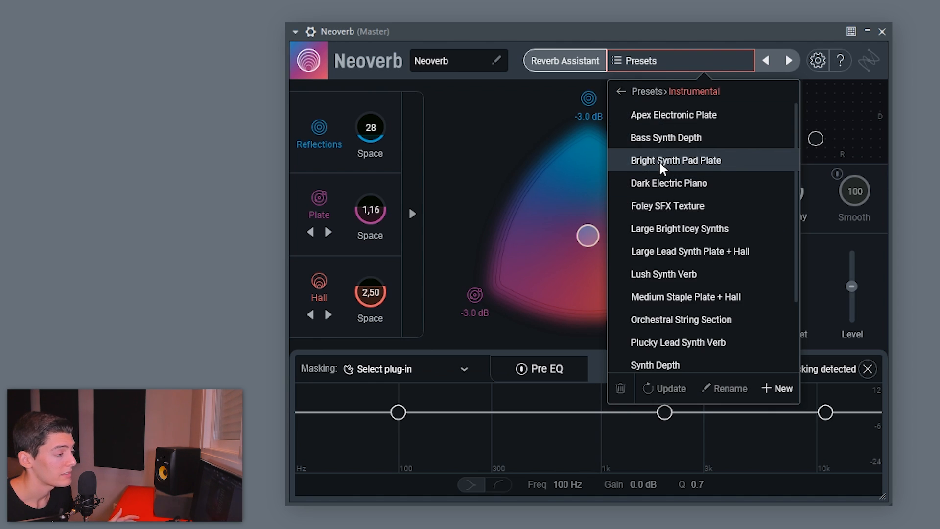
scroll(662, 168, "down", 3)
scroll(663, 109, "up", 3)
left_click(631, 91)
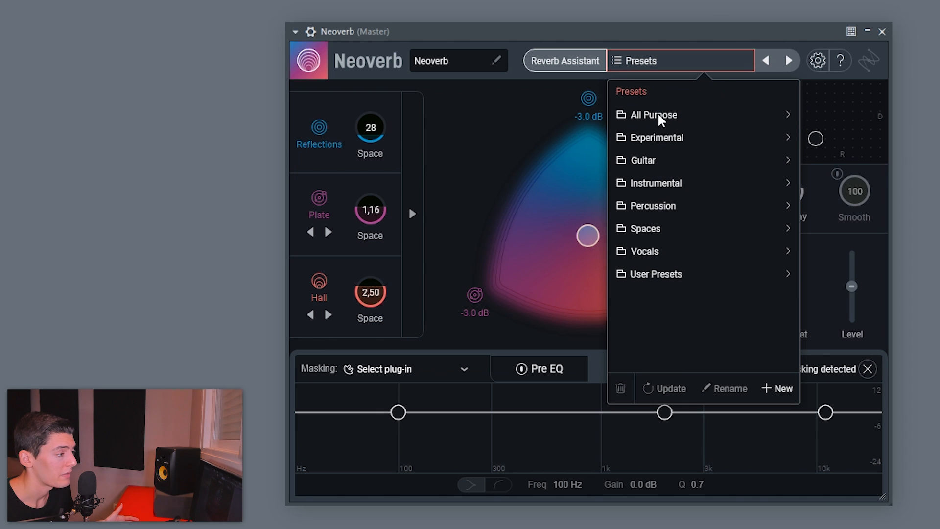
left_click(679, 67)
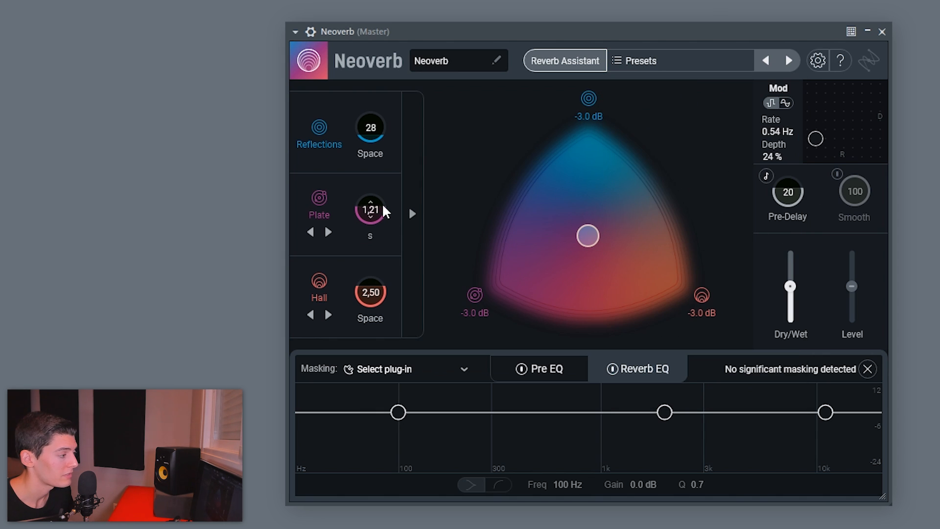
Step: Set the Plate space to 1.55 s and the Hall space to 2.82 s, and shift the blend slightly toward Reflections and Plate
mouse_move(383, 207)
left_mouse_down()
mouse_move(383, 185)
mouse_move(377, 208)
left_mouse_up()
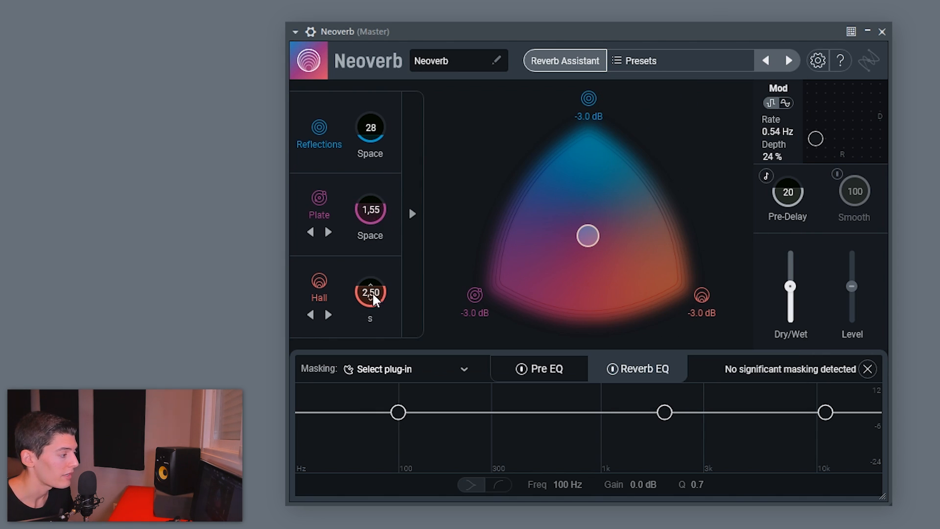
left_click_drag(375, 299, 370, 288)
mouse_move(587, 235)
left_mouse_down()
mouse_move(558, 225)
mouse_move(570, 202)
mouse_move(586, 236)
left_mouse_up()
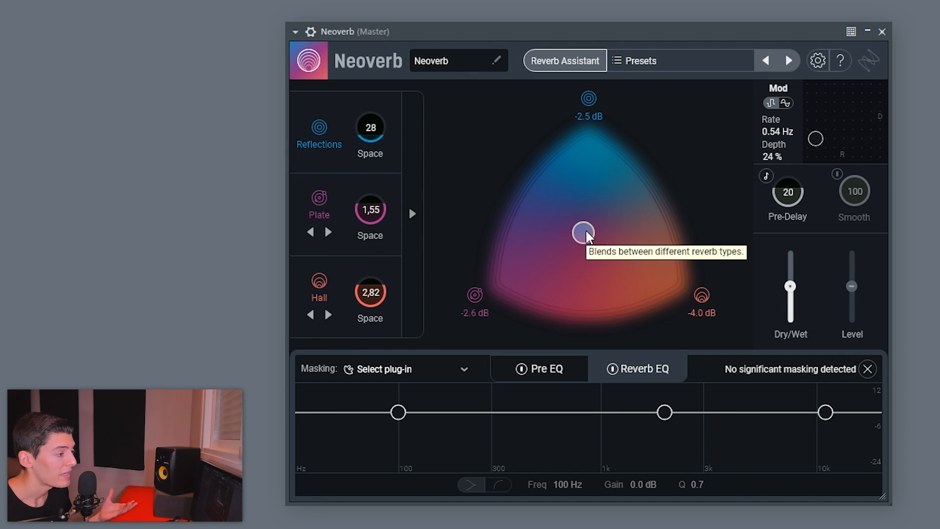
Step: Open the Reverb Assistant, try the Style at full Dramatic, and settle it about two thirds of the way toward Dramatic
left_click(566, 62)
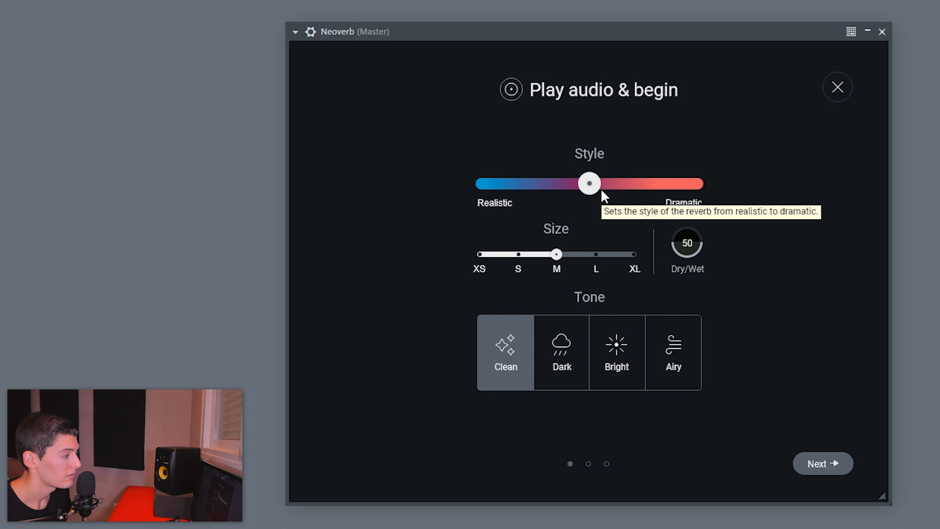
left_click_drag(601, 191, 762, 178)
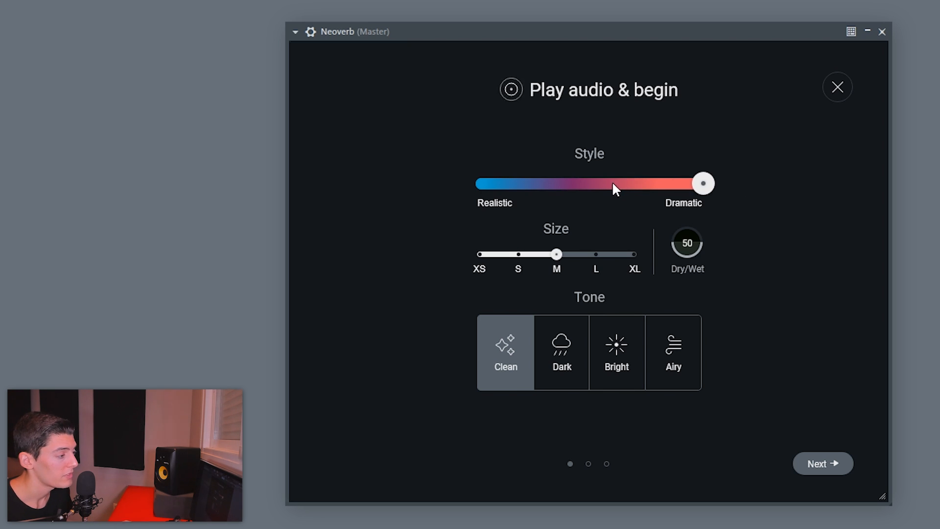
left_click_drag(701, 183, 621, 192)
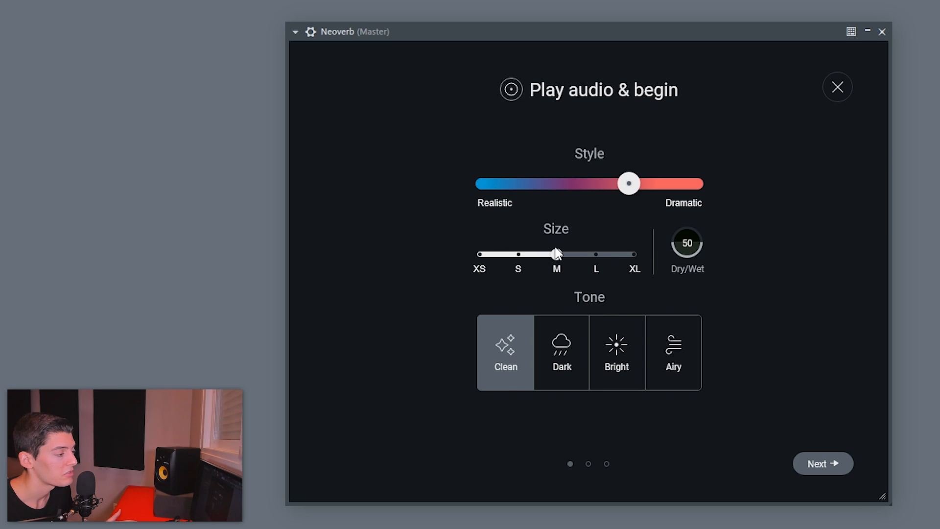
Step: Try the XL size in the Reverb Assistant, settle on L, and set Dry/Wet to 44
left_click(596, 254)
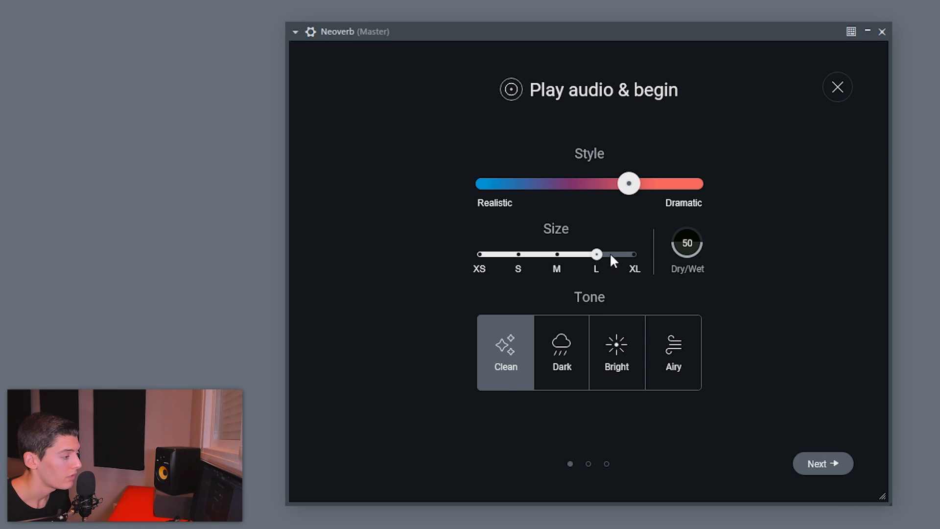
left_click(605, 254)
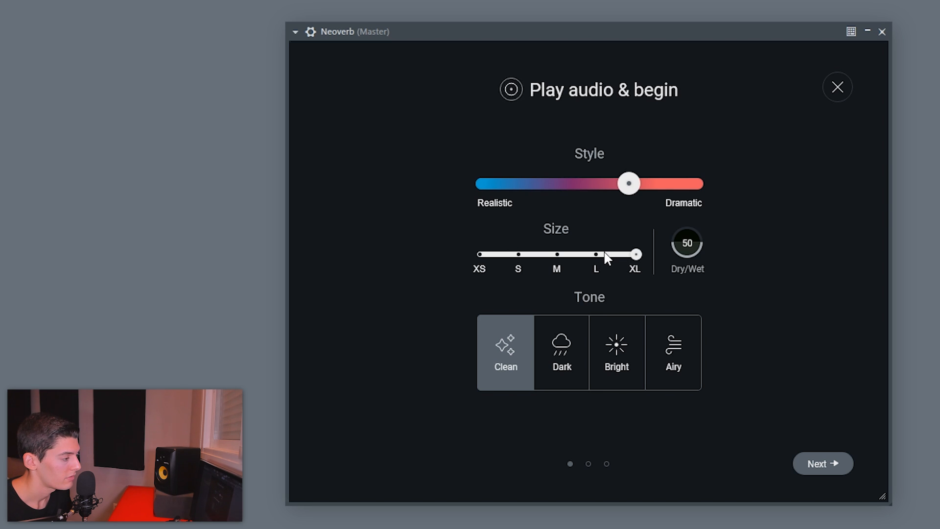
left_click(595, 255)
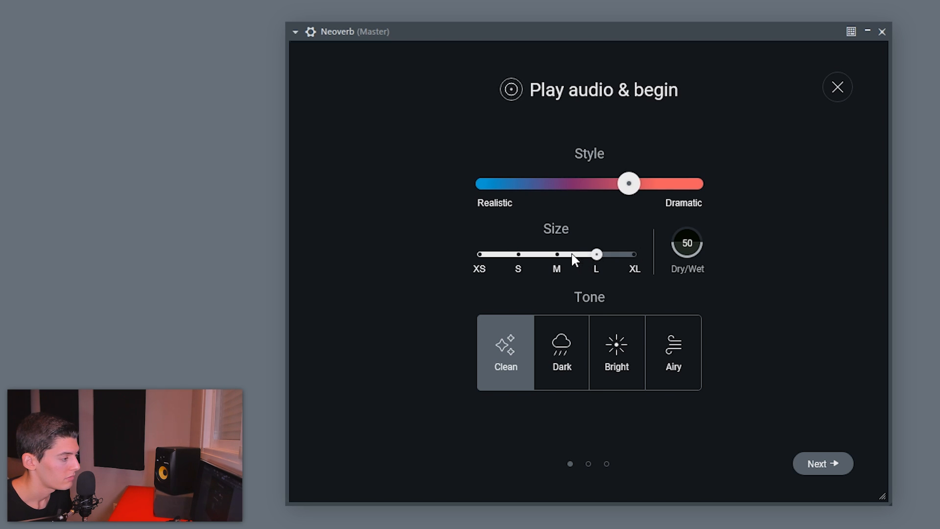
left_click(595, 255)
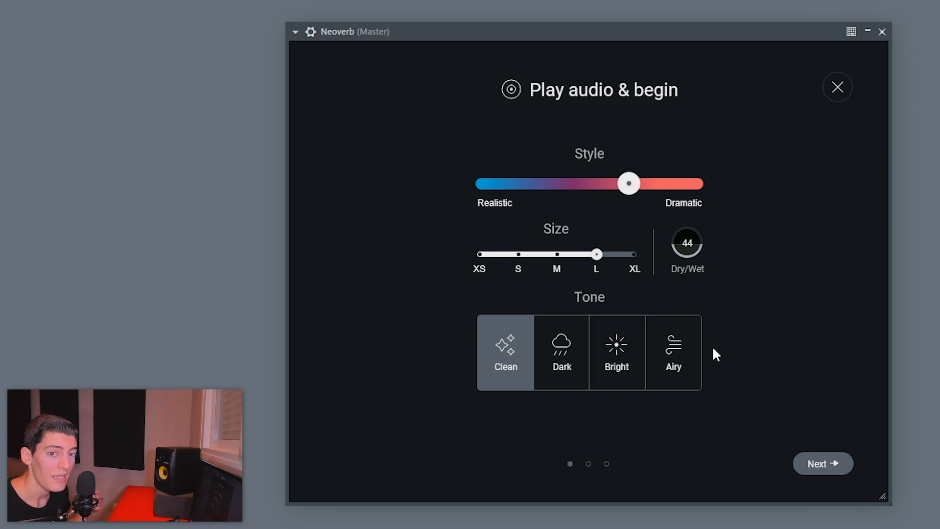
Step: Try the Dark, Bright and Airy tones in the Reverb Assistant and return to Clean
left_click(573, 345)
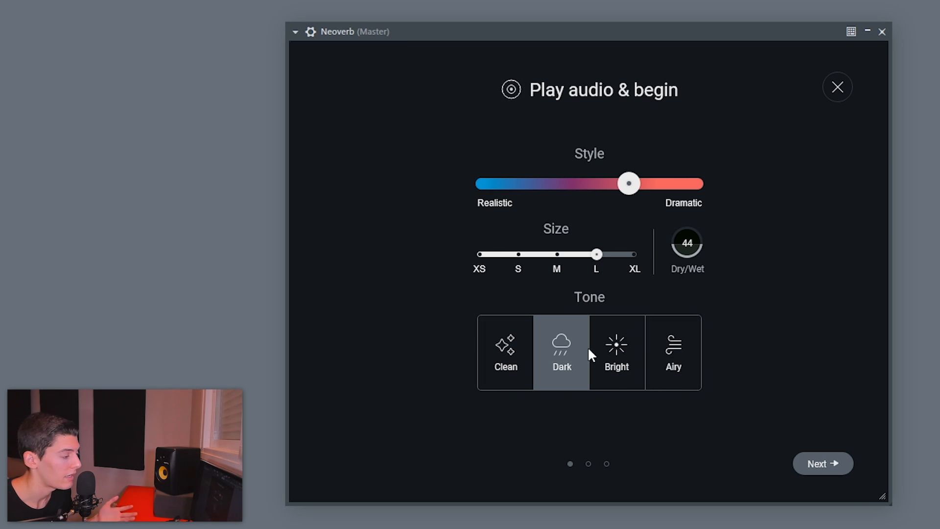
left_click(620, 351)
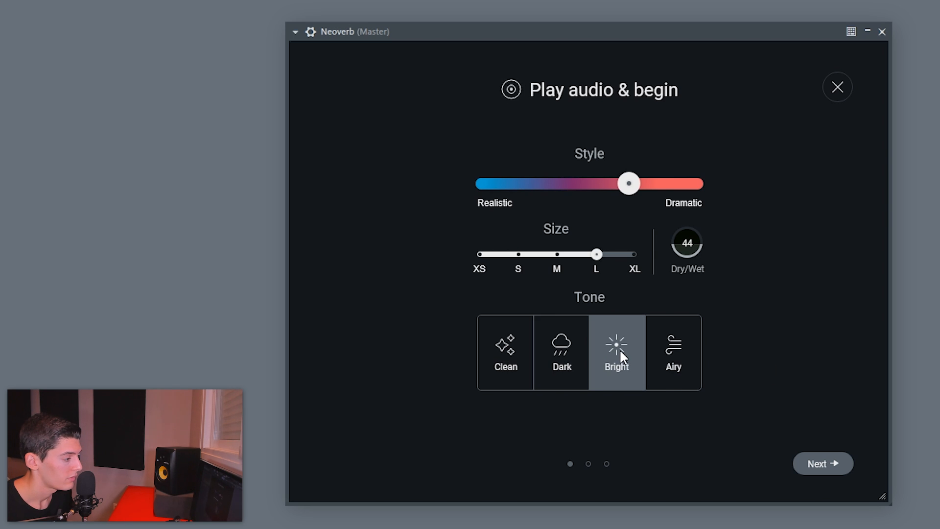
left_click(677, 350)
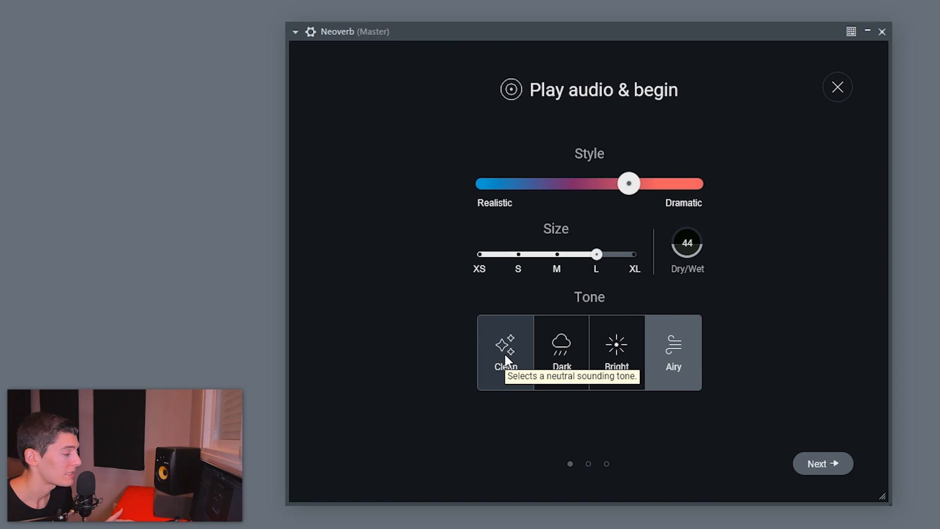
left_click(505, 356)
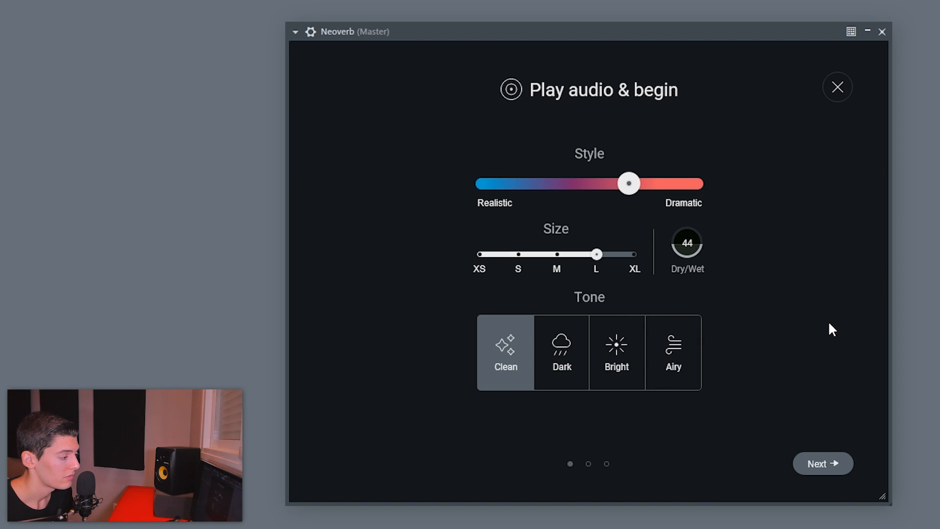
Step: Run the Reverb Assistant's analysis with the audio playing to generate the reverb settings
left_click(823, 460)
key("space")
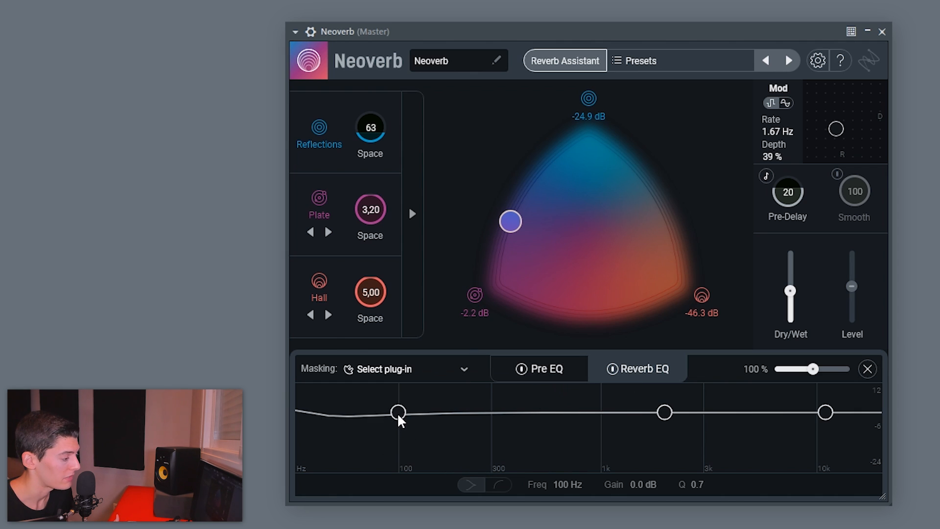
Step: Turn the Reverb EQ's low band into a 6 dB/Octave high-pass at about 95 Hz, and display the Pre EQ
left_click_drag(398, 420, 385, 420)
left_click(498, 483)
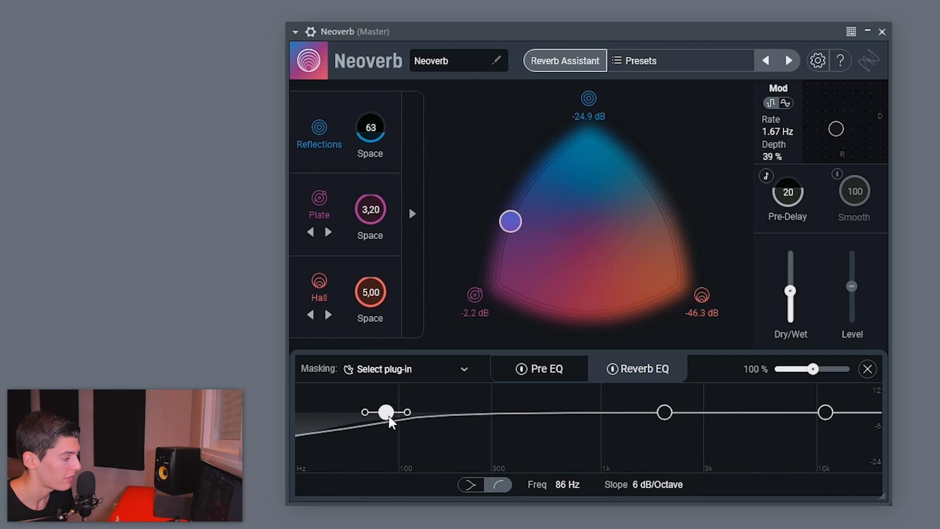
left_click(541, 378)
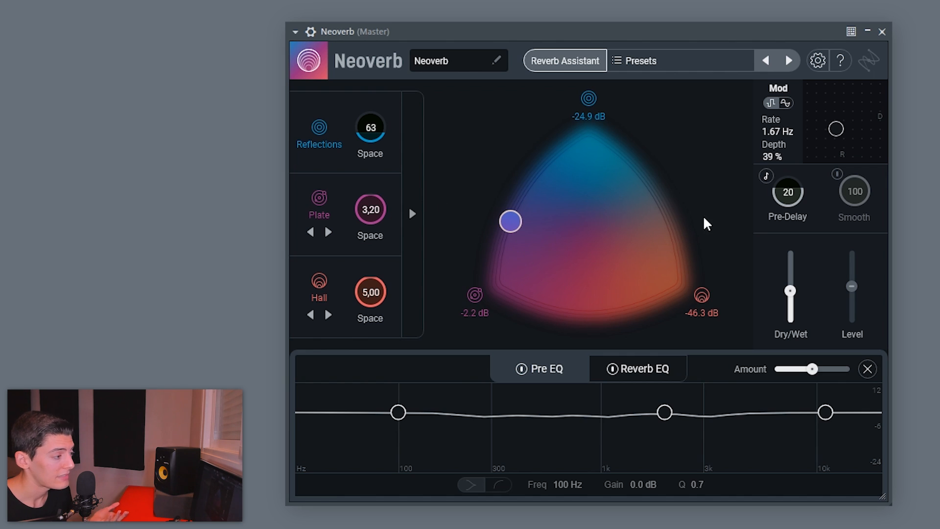
Step: Start playback and move the blend to about -8.2 dB Reflections and -0.2 dB Plate, with no Hall
key("space")
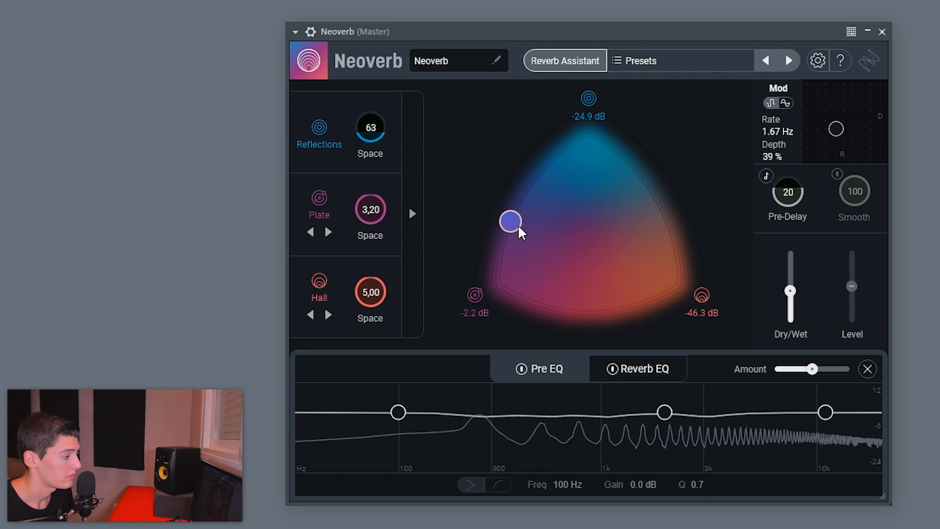
mouse_move(520, 233)
left_mouse_down()
mouse_move(658, 230)
mouse_move(640, 278)
mouse_move(561, 272)
mouse_move(511, 233)
left_mouse_up()
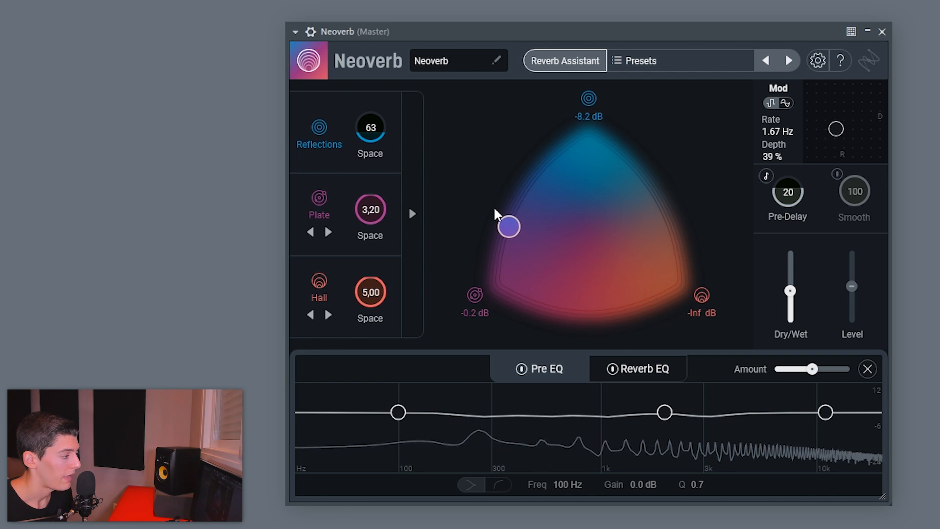
Step: Set the Reverb EQ's high shelf to about 8711 Hz and -3.1 dB, and lower Dry/Wet slightly
left_click(642, 371)
left_click_drag(821, 418, 808, 422)
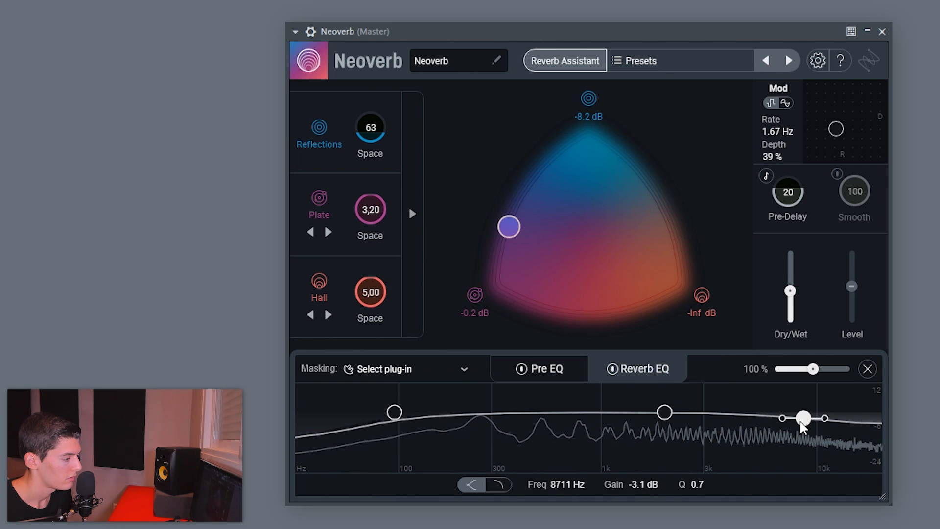
left_click_drag(790, 292, 789, 298)
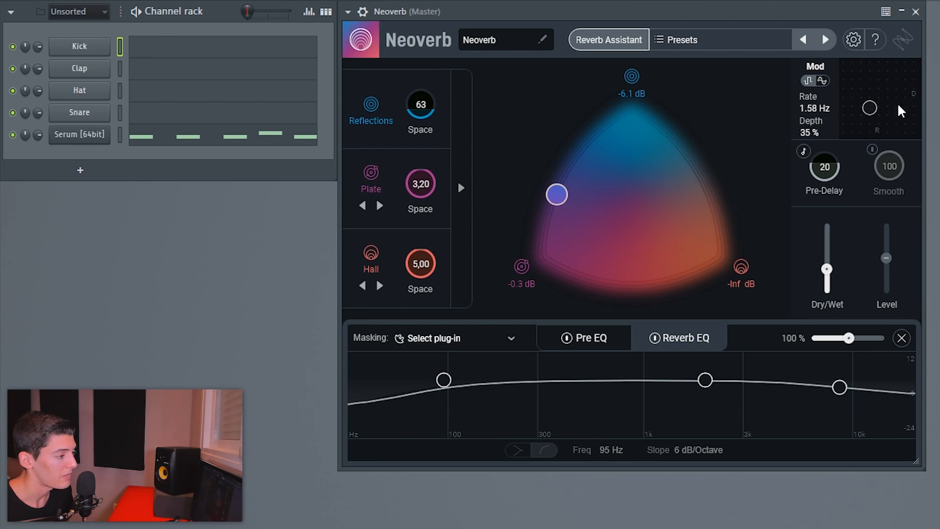
Step: Nudge the blend to about -6.5 dB Reflections and create an automation clip for this last tweaked parameter, R2 Gain
left_click_drag(556, 195, 550, 198)
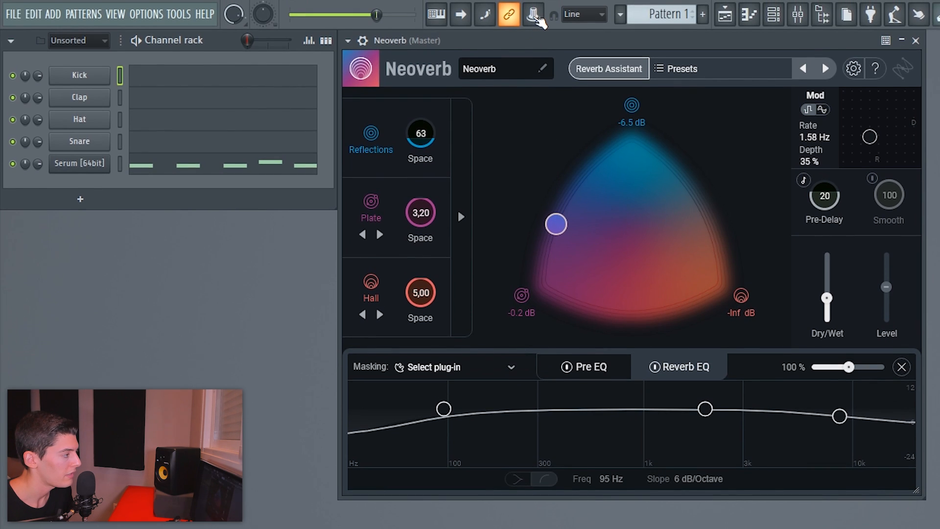
left_click(537, 16)
left_click(578, 115)
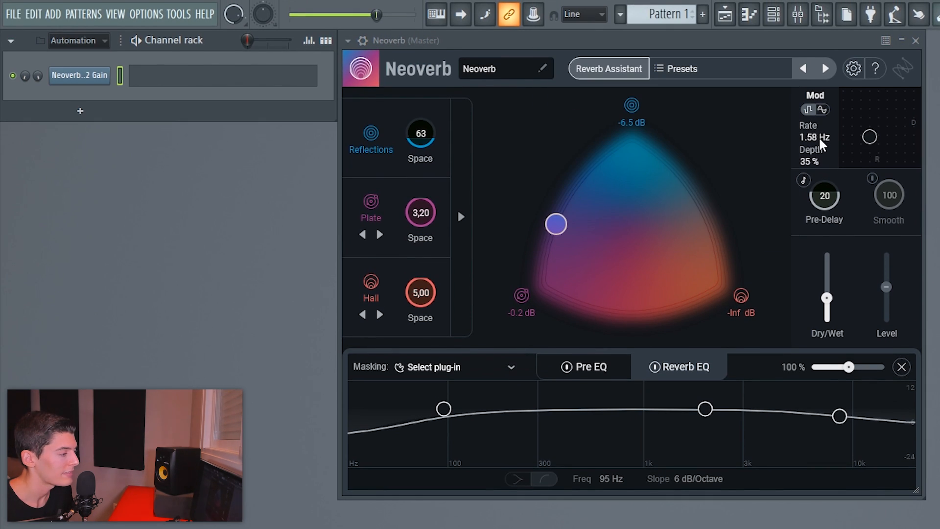
Step: Nudge the modulation rate to 1.53 Hz and create an automation clip for it
left_click_drag(821, 145, 816, 145)
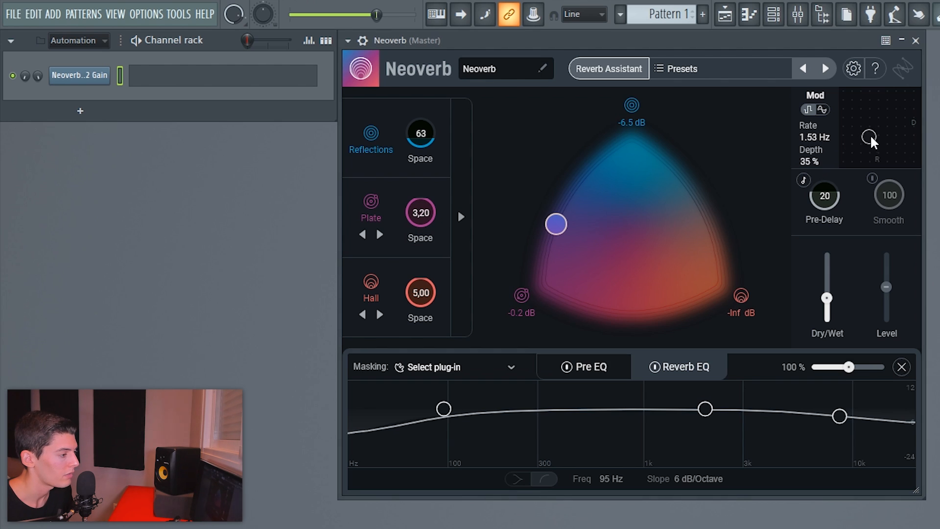
left_click(538, 16)
left_click(578, 116)
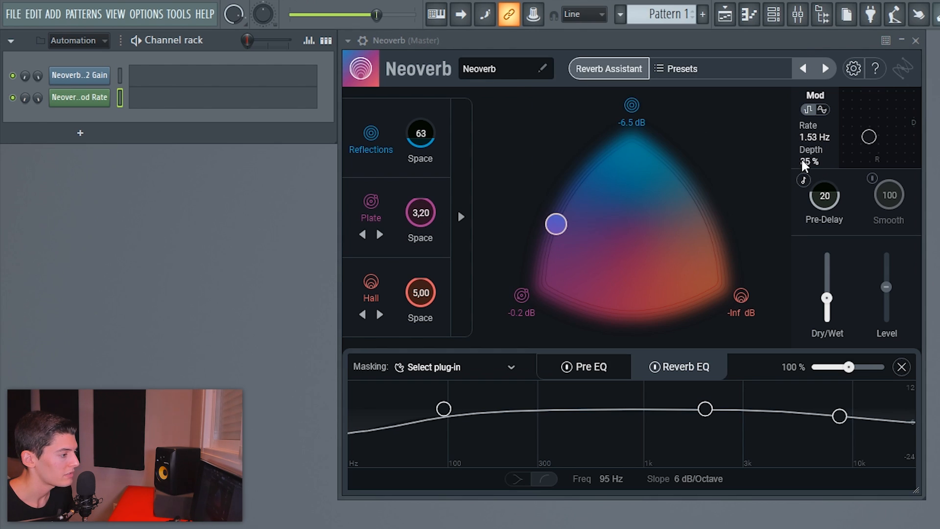
Step: Nudge the modulation depth to 34 % and create an automation clip for it
left_click_drag(809, 165, 809, 160)
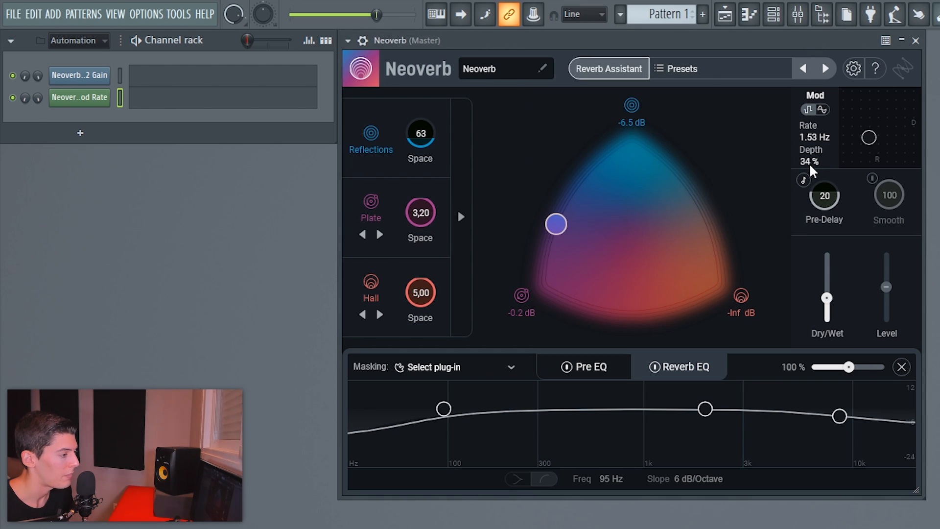
left_click(537, 17)
left_click(579, 105)
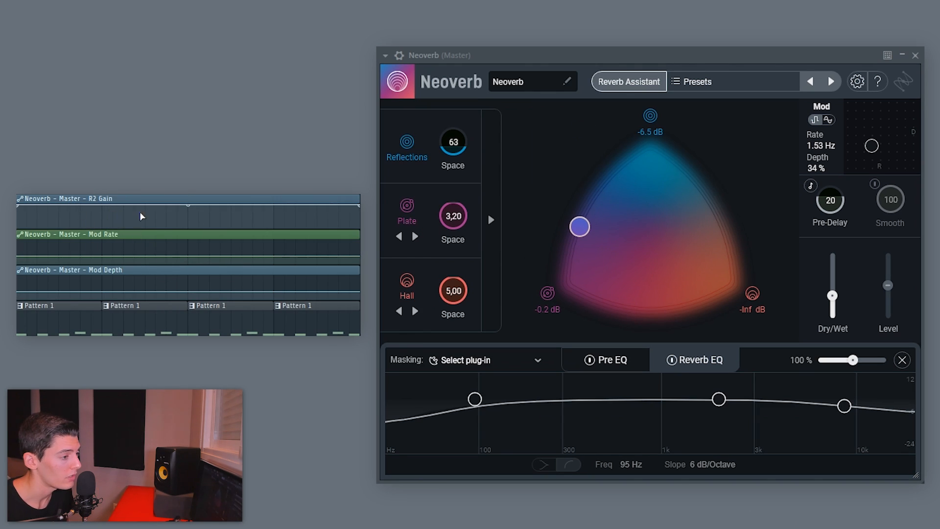
Step: Pull the midpoint of the R2 Gain automation down near its minimum to form a V-shaped curve, and play the arrangement
left_click_drag(190, 223, 190, 225)
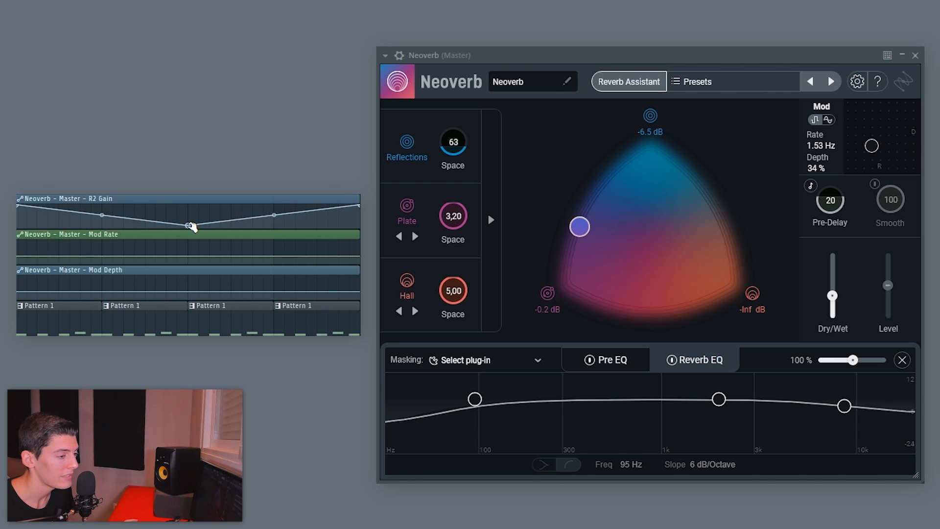
key("space")
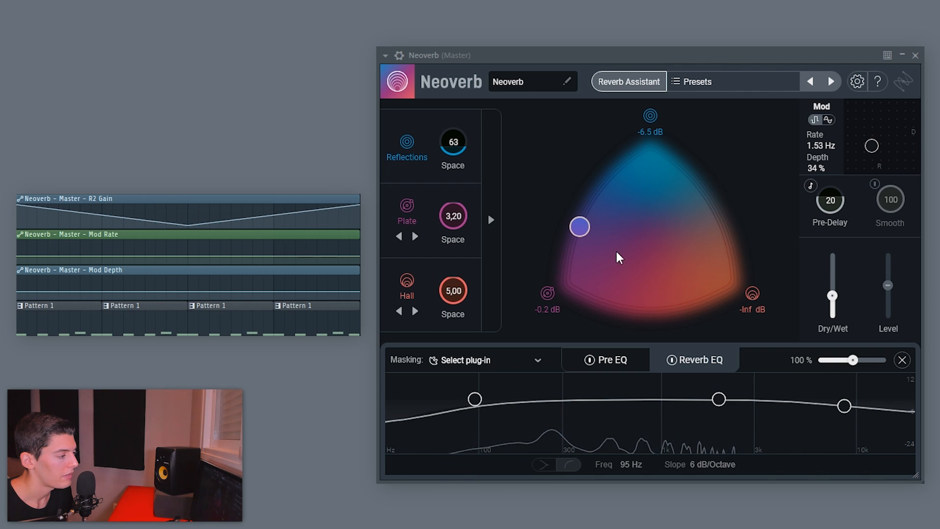
left_click(639, 260)
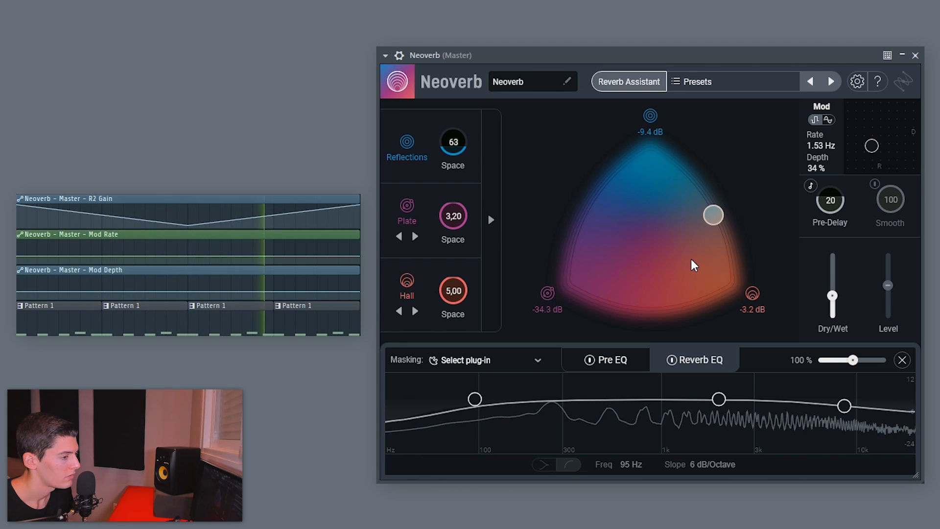
Step: Play the arrangement to hear the Mod Rate and Mod Depth automation curves working on the reverb
left_click_drag(693, 274, 690, 294)
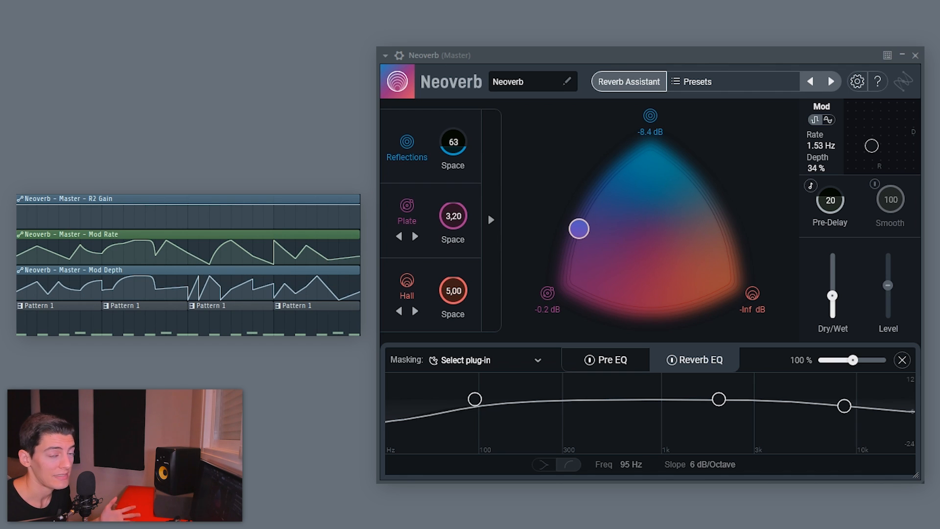
key("space")
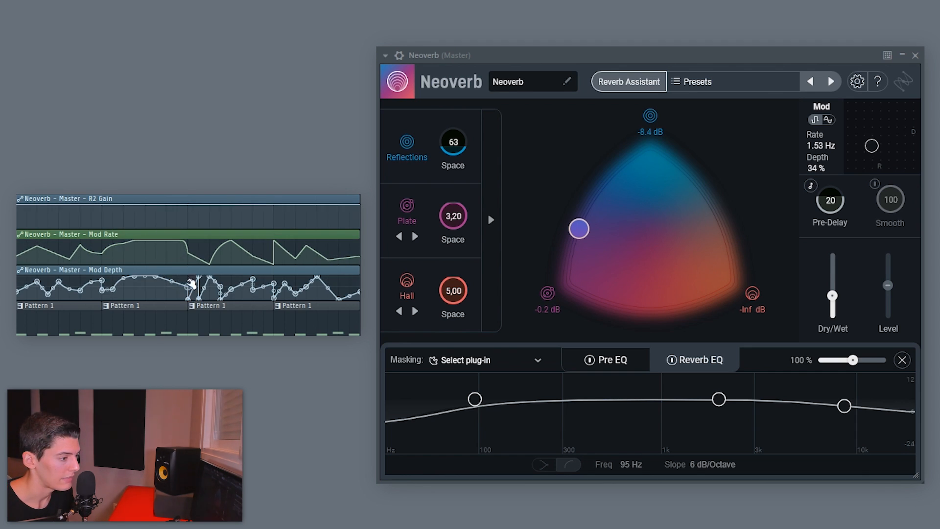
key("space")
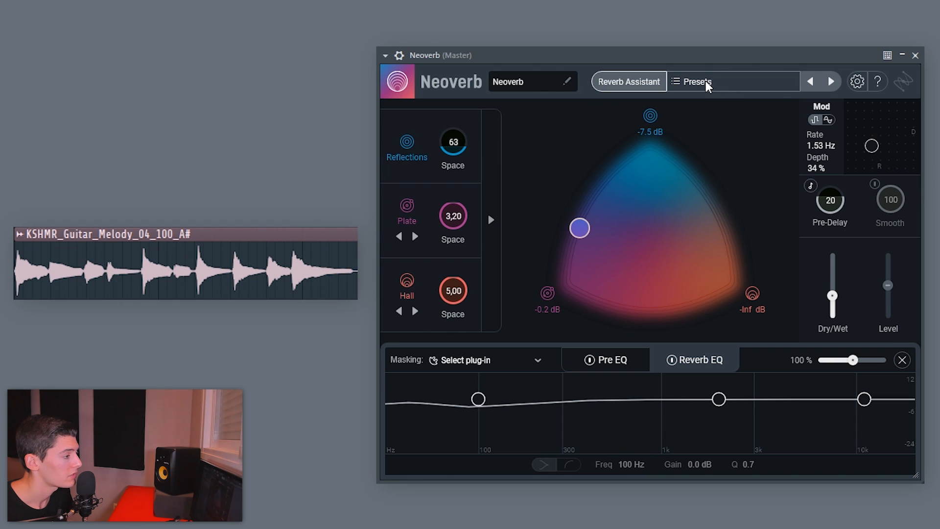
Step: Audition the Guitar presets Airy Guitar Plate + Hall, Bass Guitar Slap, Beachy Chorus Room, Big Rock Guitars and Clean Electric Guitar on the guitar loop
left_click(706, 81)
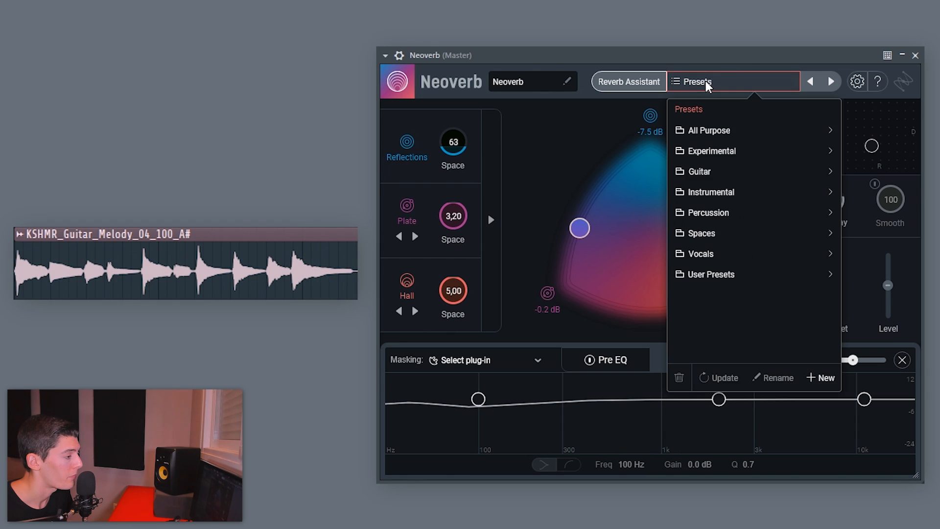
left_click(696, 172)
left_click(721, 132)
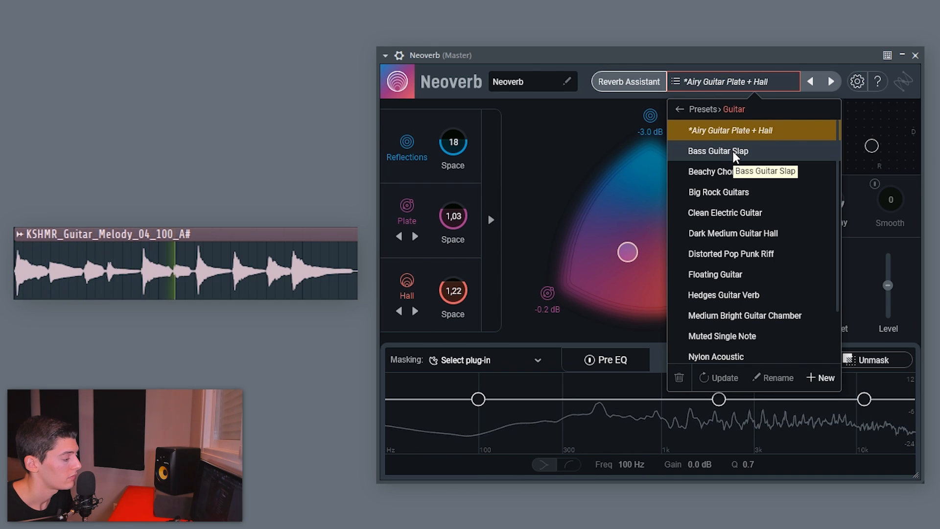
left_click(733, 151)
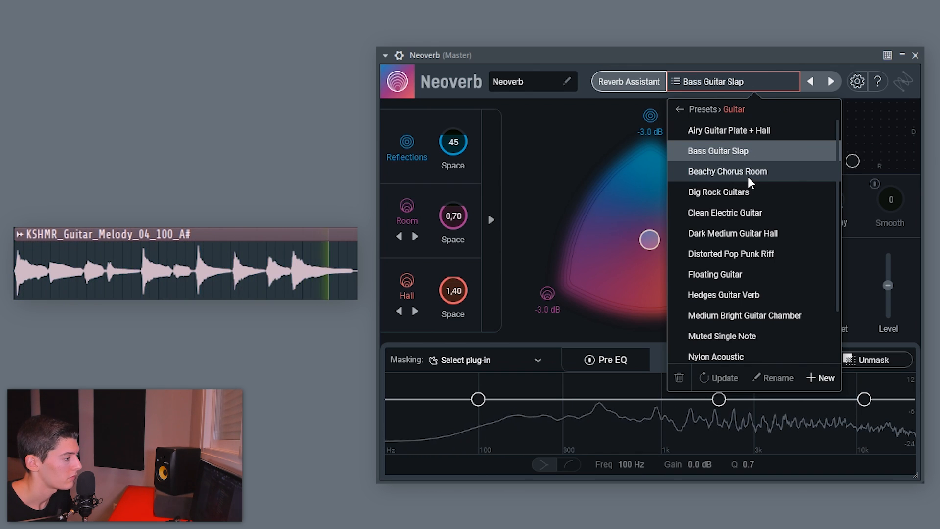
left_click(747, 175)
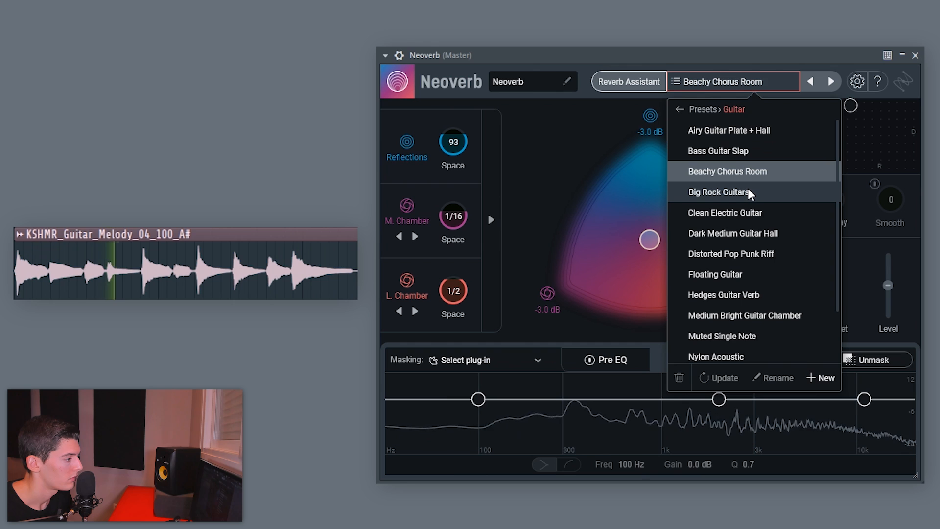
left_click(747, 193)
left_click(750, 216)
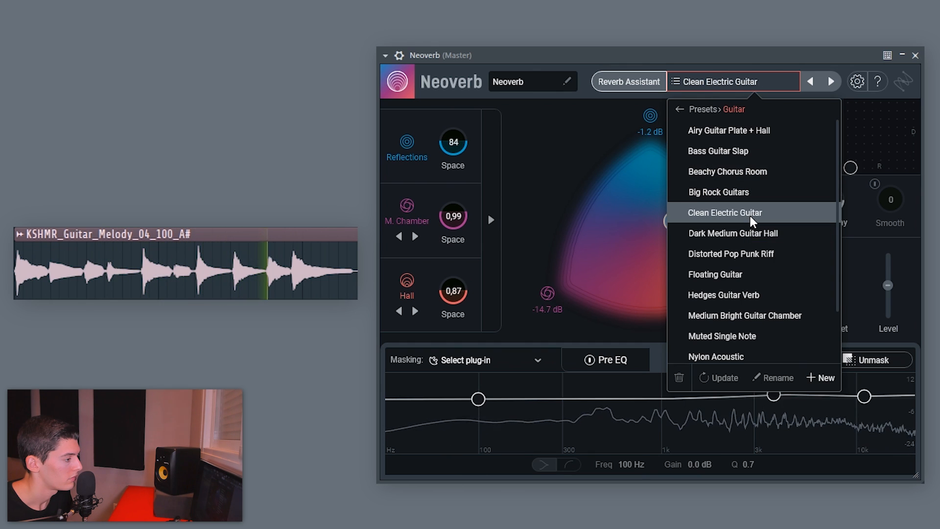
Step: Audition Dark Medium Guitar Hall, Distorted Pop Punk Riff, Floating Guitar, Hedges Guitar Verb and Medium Bright Guitar Chamber on the guitar loop
left_click(742, 234)
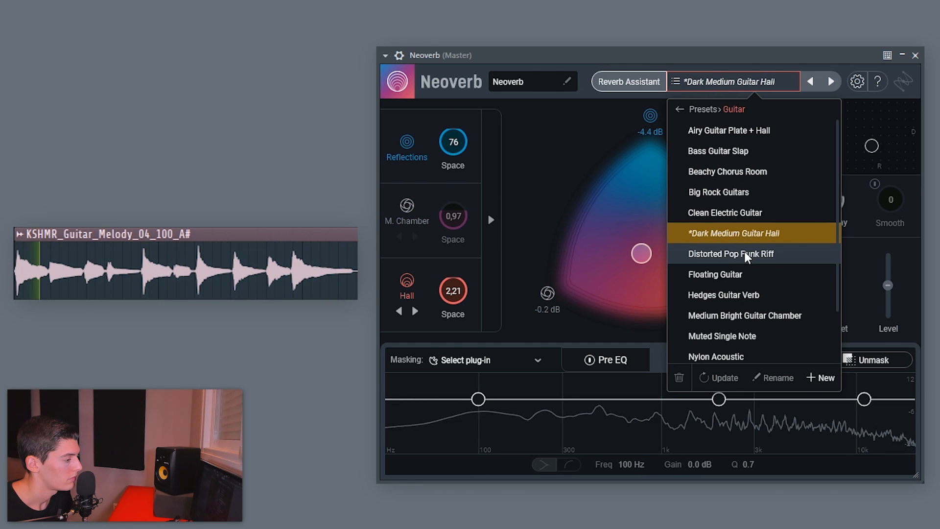
left_click(744, 252)
left_click(738, 276)
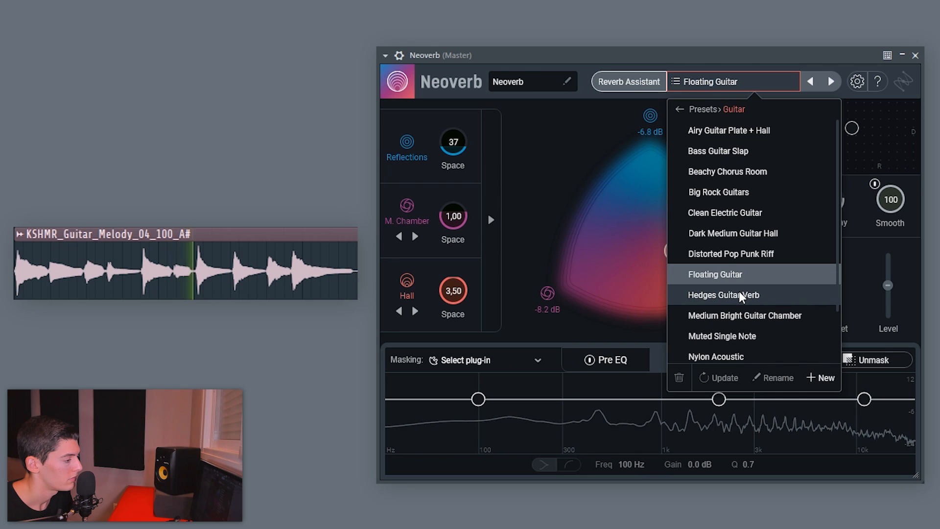
left_click(738, 294)
scroll(750, 274, "down", 1)
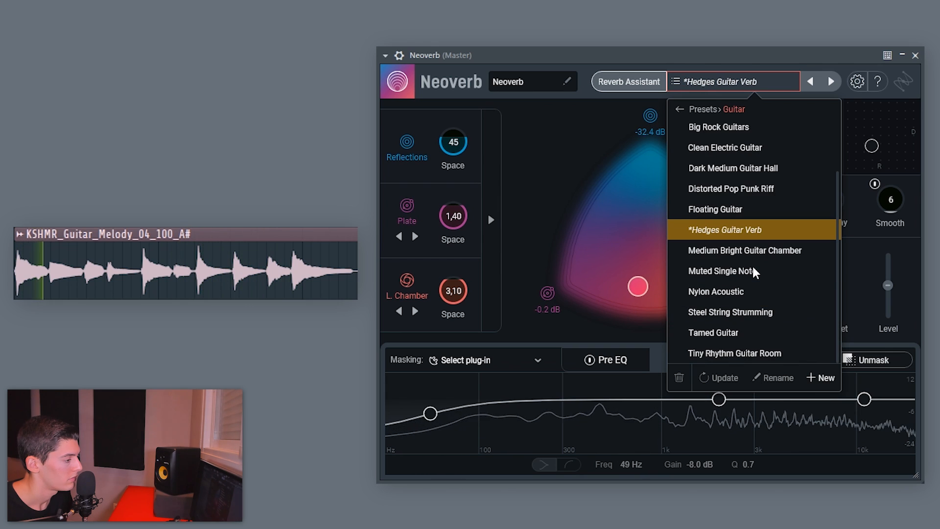
left_click(741, 254)
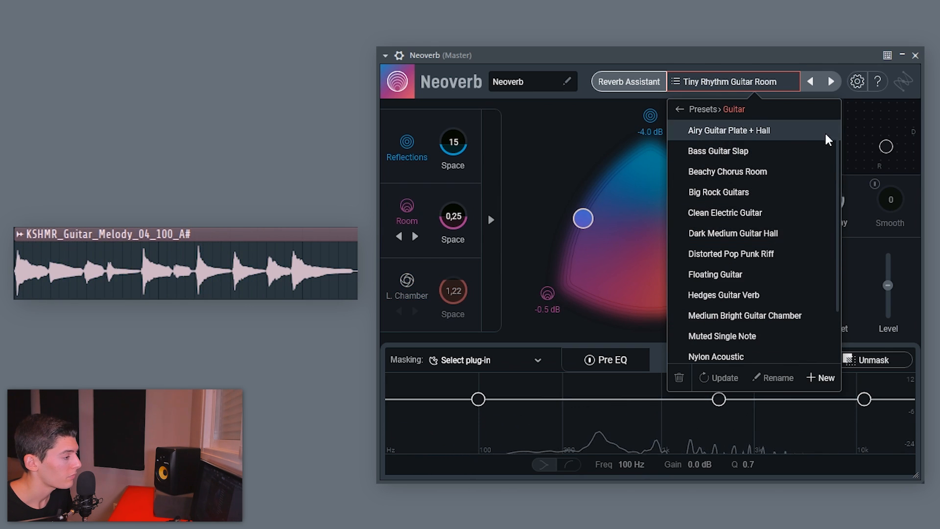
Step: Load the Airy Guitar Plate + Hall preset, close the preset list and raise the dry/wet mix slightly
left_click(718, 132)
left_click(741, 84)
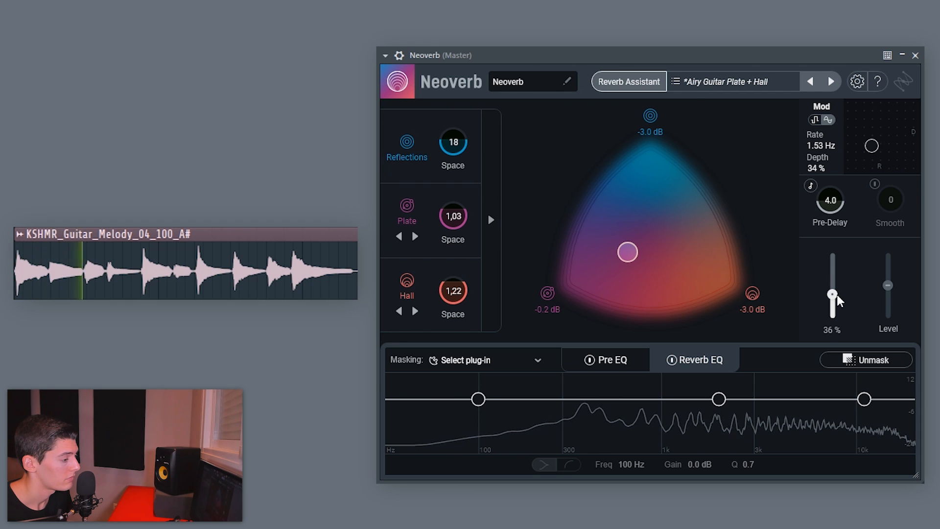
left_click_drag(836, 294, 836, 287)
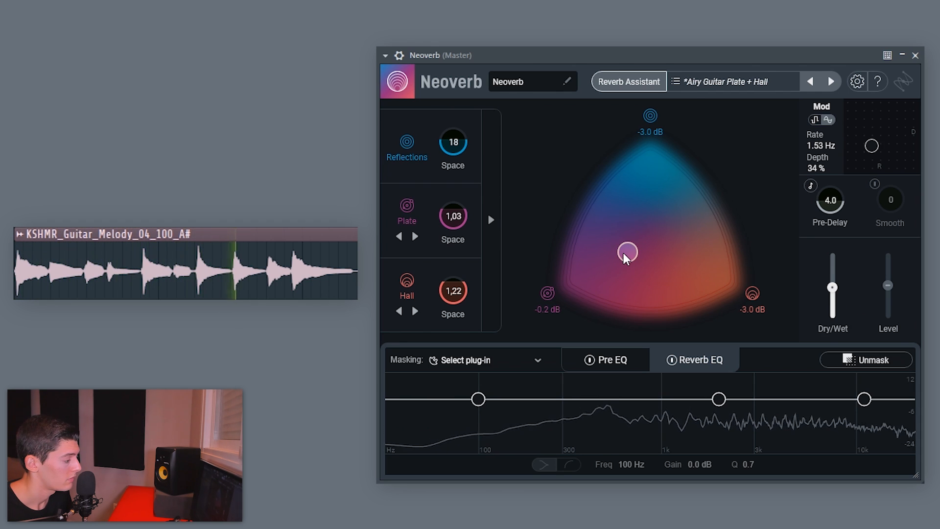
Step: Raise the dry/wet mix to about 81 % and move the blend to about -11.3 dB Reflections, -0.2 dB Plate and -6.3 dB Hall
left_click_drag(623, 252, 702, 263)
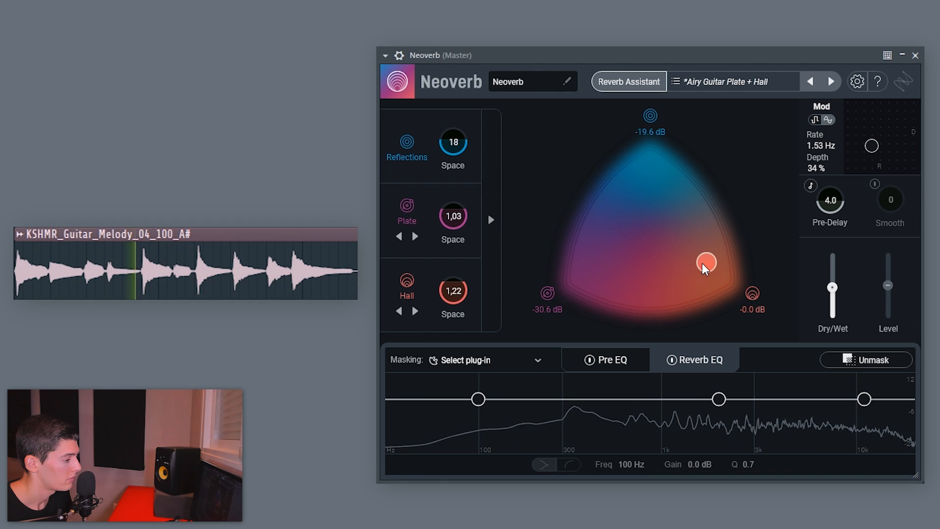
left_click_drag(832, 286, 833, 267)
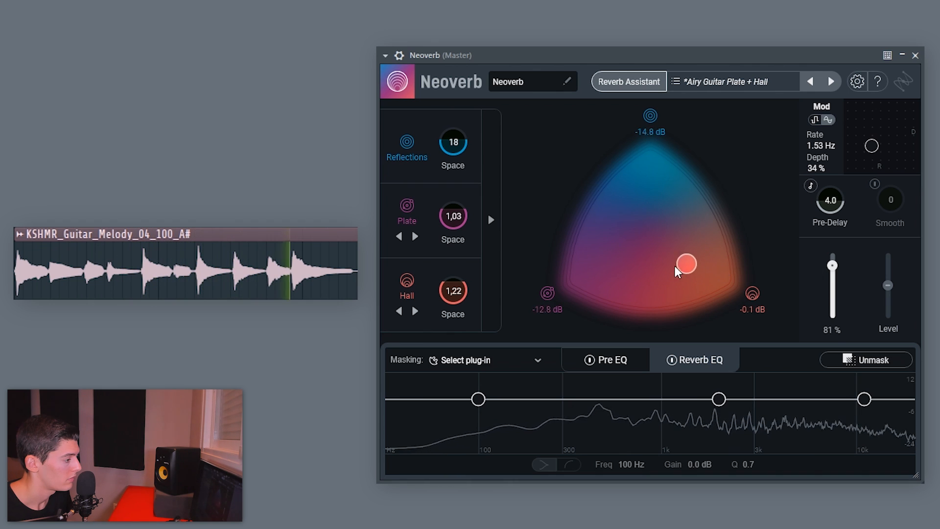
left_click_drag(675, 266, 625, 263)
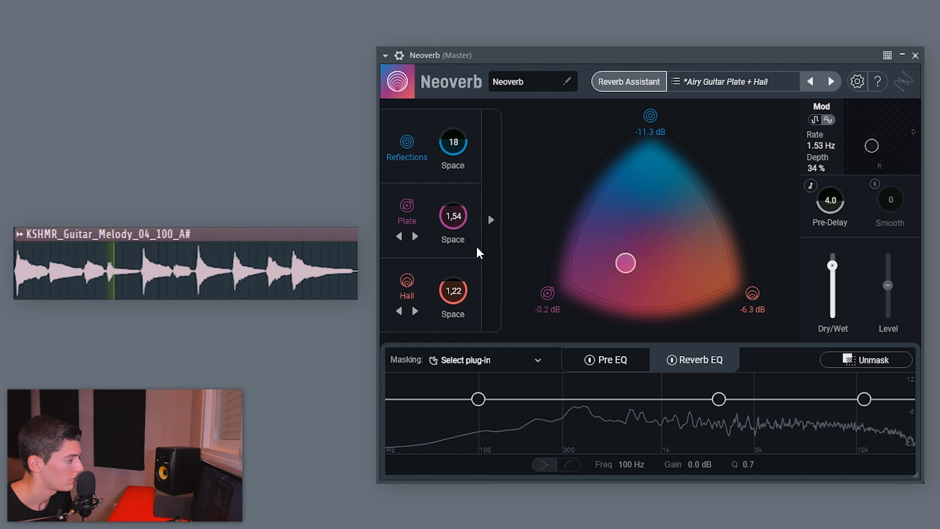
Step: Set the Reverb EQ's high band to -3.4 dB at 7297 Hz and the Plate crossover to 0.0 at 1260 Hz with a lower damping amount
left_click_drag(863, 400, 839, 411)
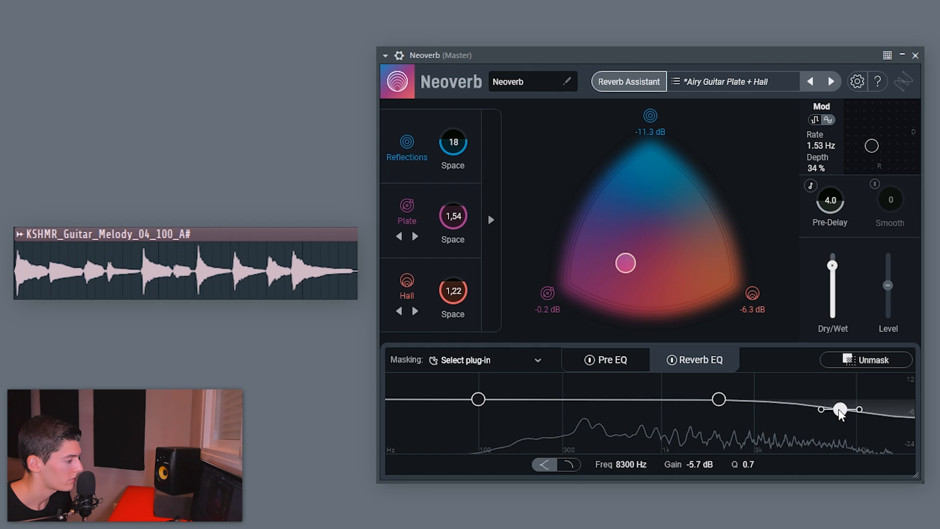
left_click(491, 217)
mouse_move(671, 230)
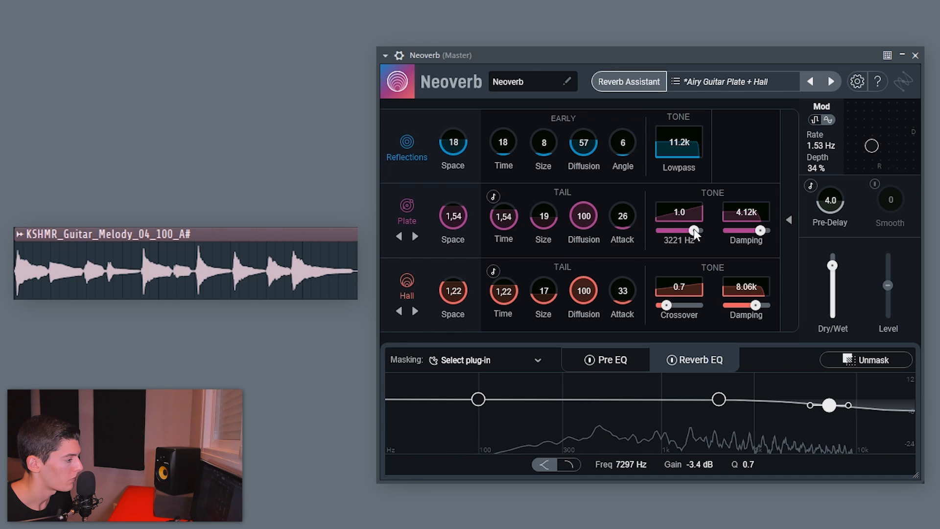
left_click_drag(694, 228, 676, 392)
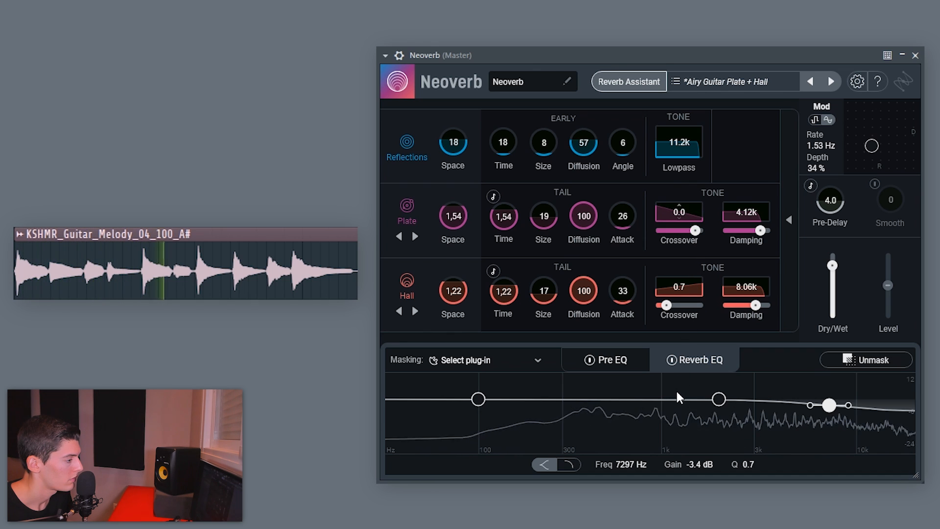
left_click_drag(695, 230, 671, 229)
left_click_drag(759, 230, 750, 233)
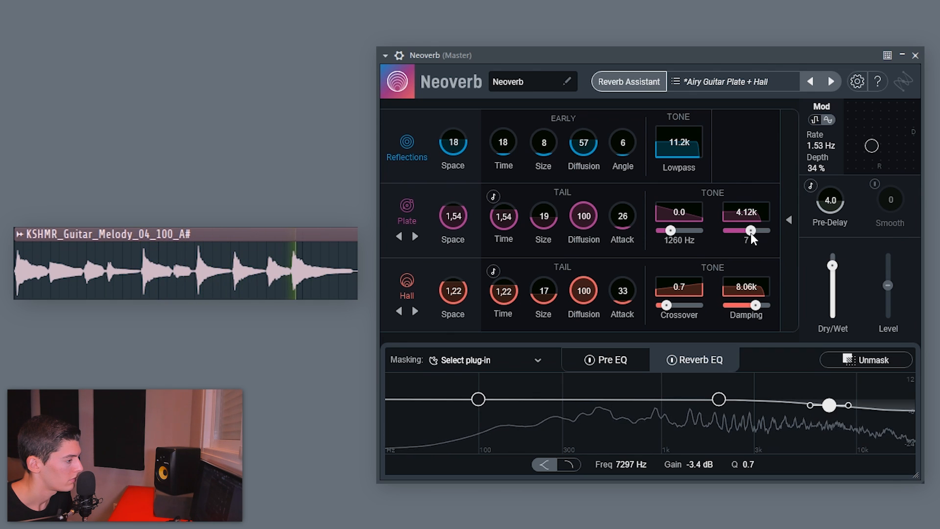
left_click(788, 219)
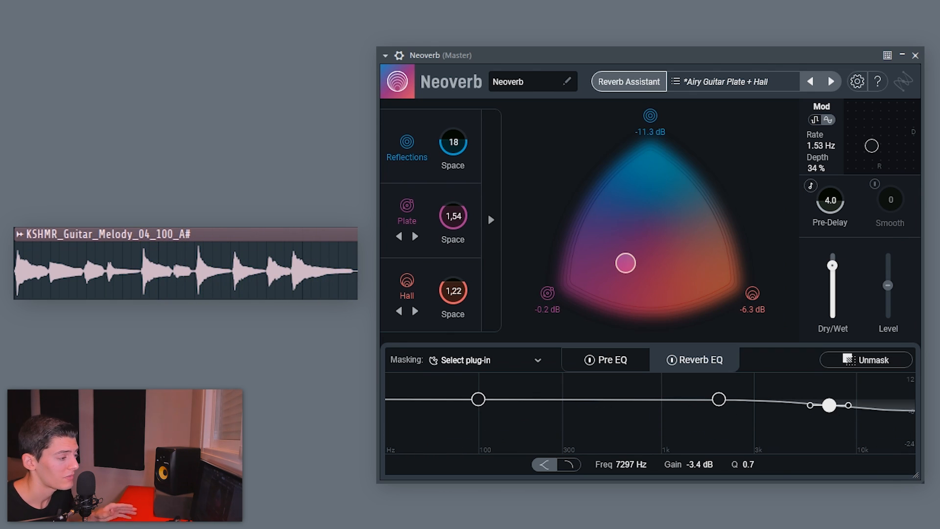
Step: Enable Smooth at 100 and lower the dry/wet mix to slightly below the middle of its range
left_click(875, 182)
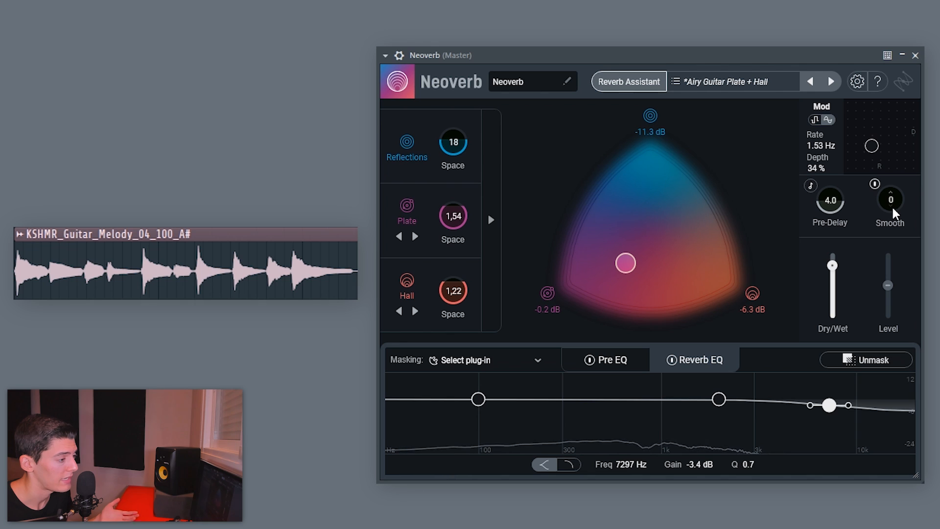
left_click_drag(895, 204, 889, 83)
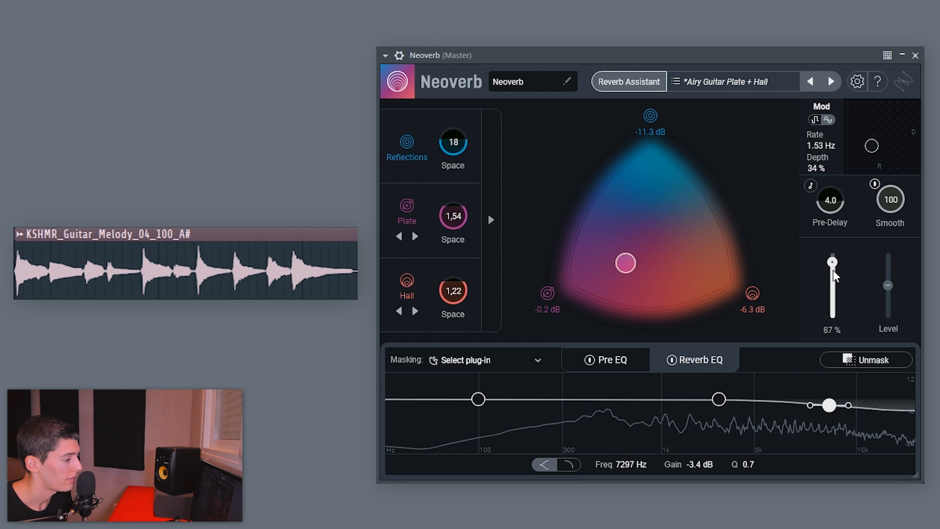
left_click_drag(839, 289, 839, 290)
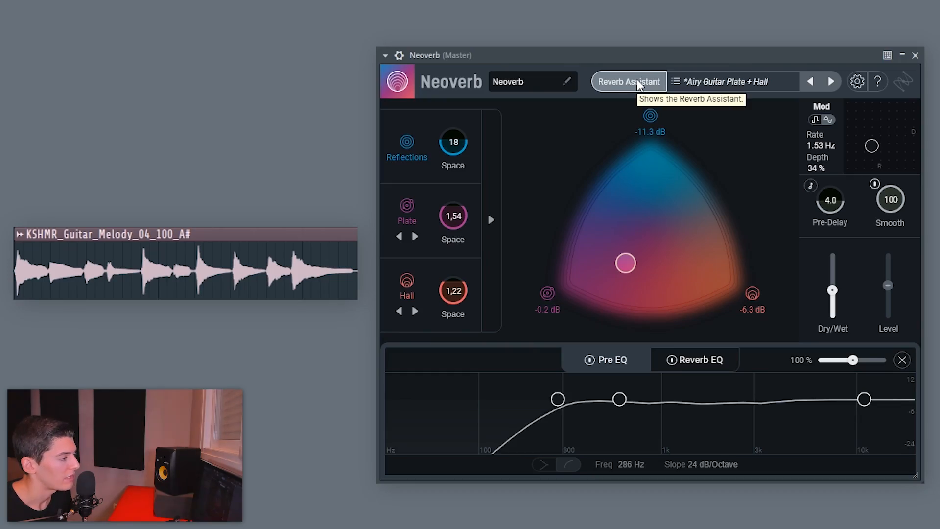
Step: Run the Reverb Assistant on the guitar loop and accept its suggested reverb settings
left_click(637, 81)
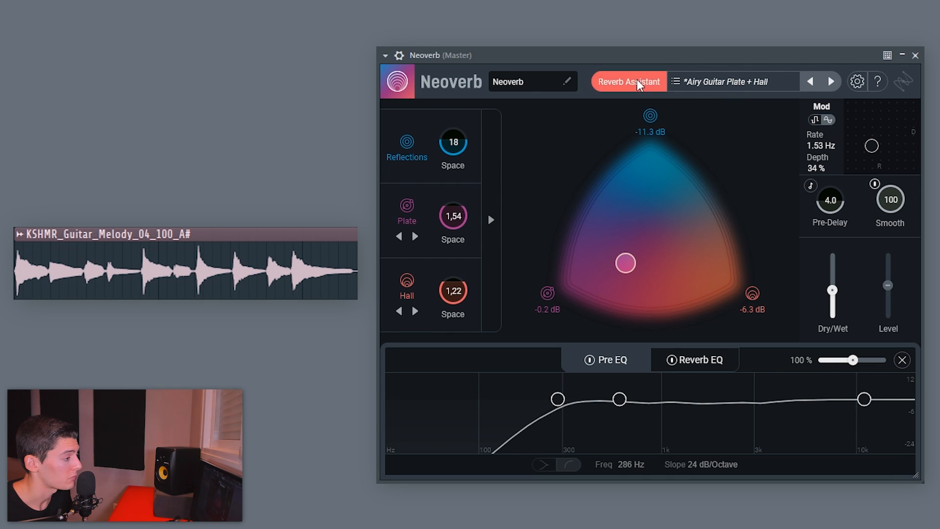
left_click(618, 347)
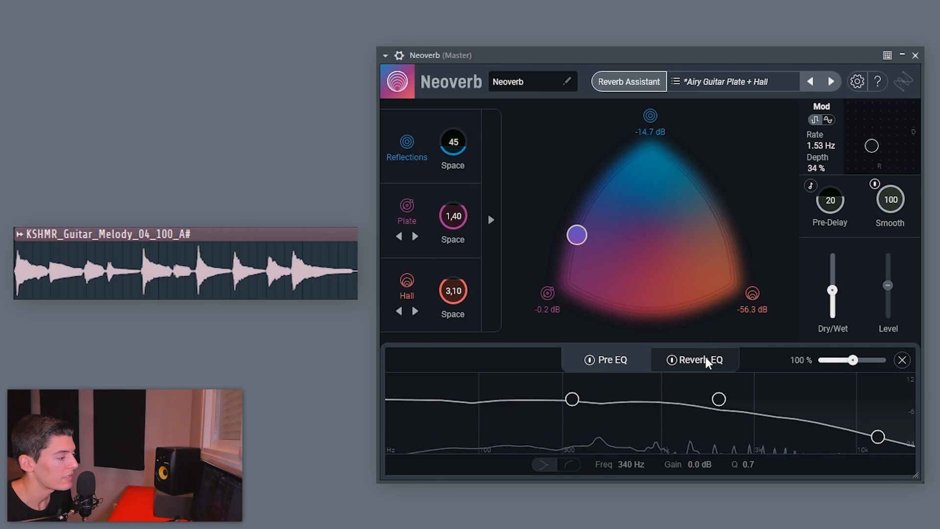
Step: Check the suggested Reverb EQ curve, set the Pre EQ's high band to about -11.5 dB at 7835 Hz and toggle playback of the loop
left_click(687, 361)
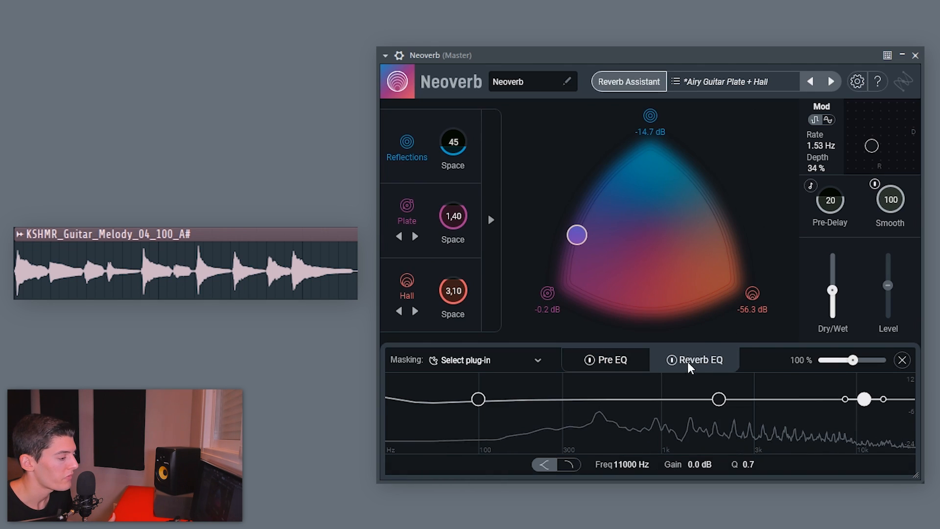
left_click(687, 361)
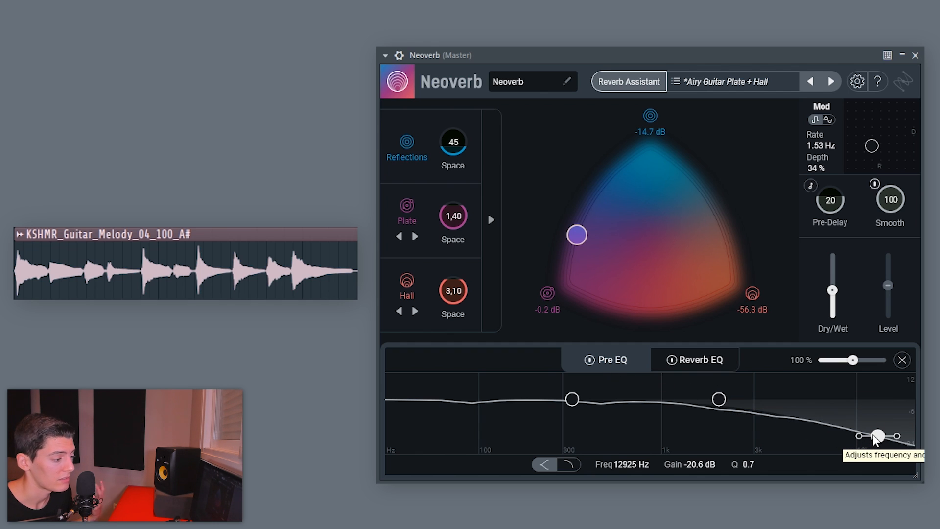
left_click_drag(879, 436, 669, 456)
key("space")
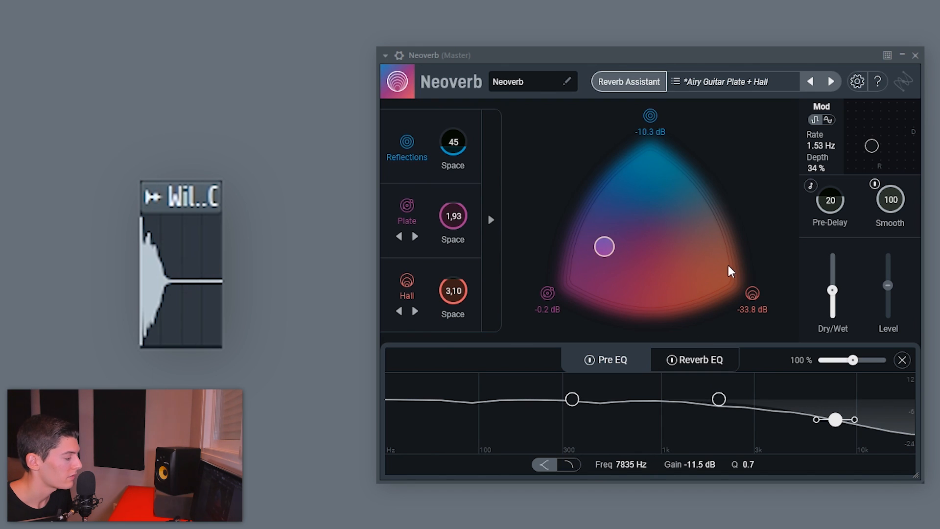
Step: Switch to the Percussion presets, try Airy Snare Snap Room on the snare sample and load Clean Snare Plate
left_click(726, 86)
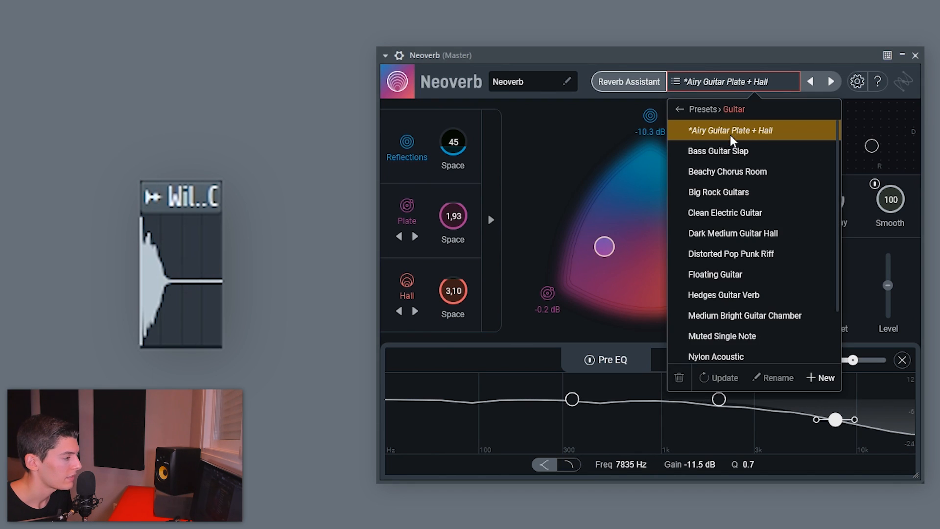
left_click(692, 111)
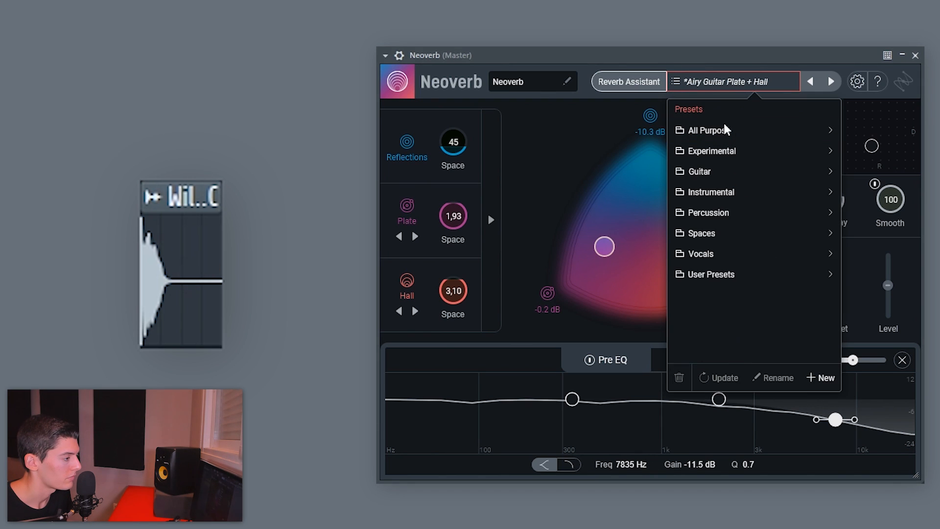
left_click(715, 212)
left_click(731, 193)
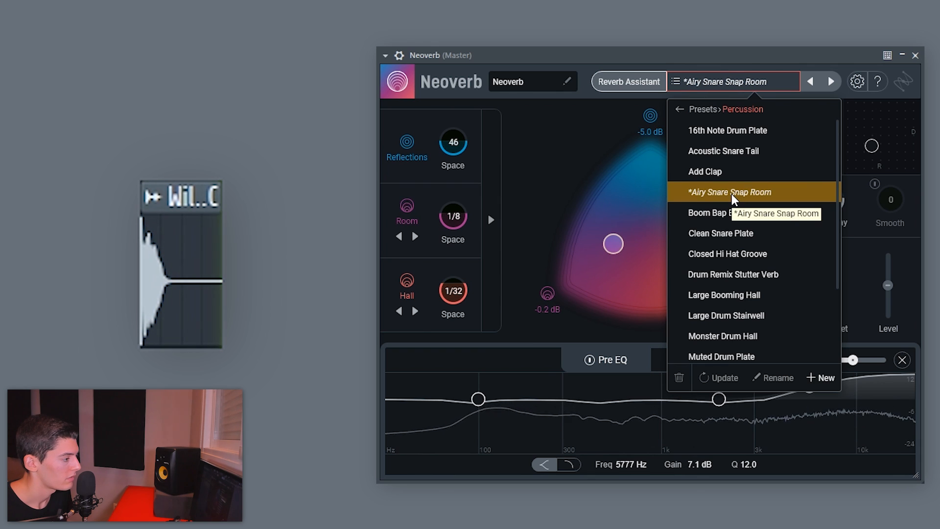
left_click(722, 237)
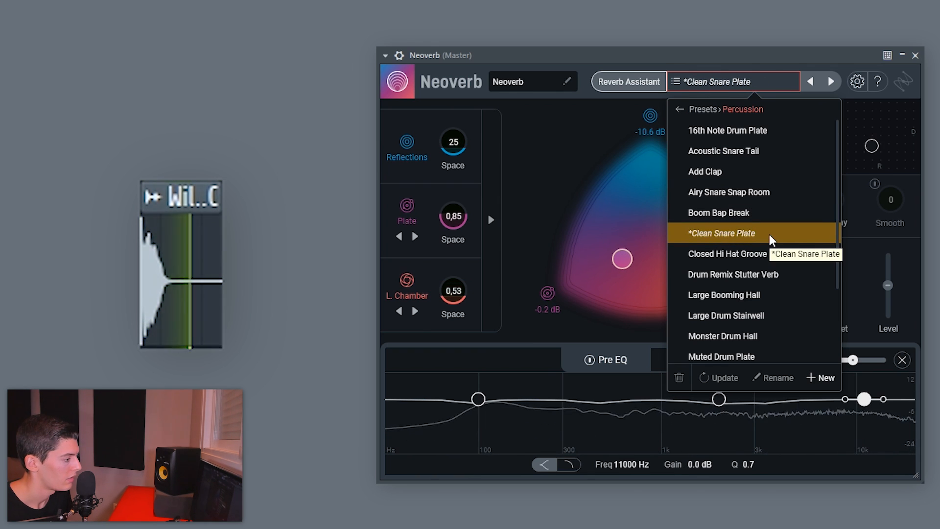
Step: Audition the Tiny Drum Plate, Snare Syncopation and Monster Drum Hall presets and reload Clean Snare Plate
scroll(773, 239, "down", 2)
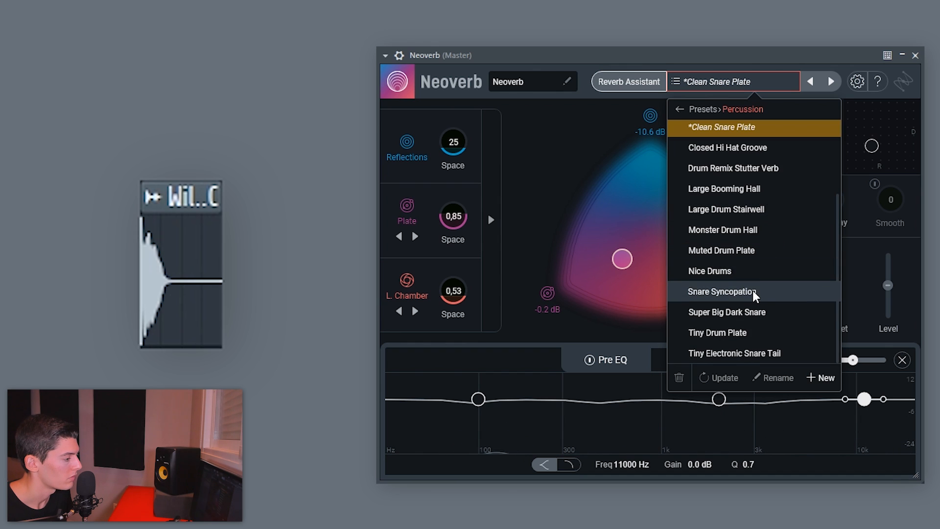
left_click(741, 329)
left_click(736, 293)
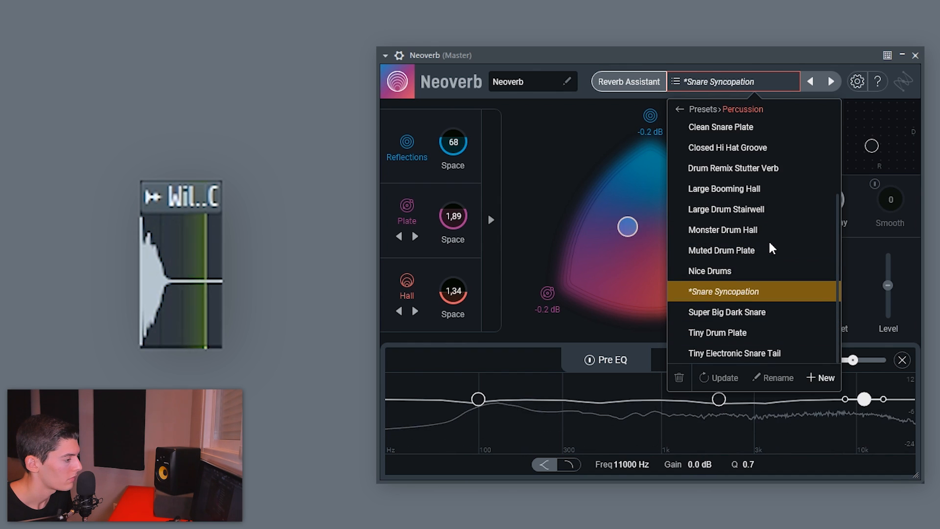
left_click(739, 230)
left_click(733, 128)
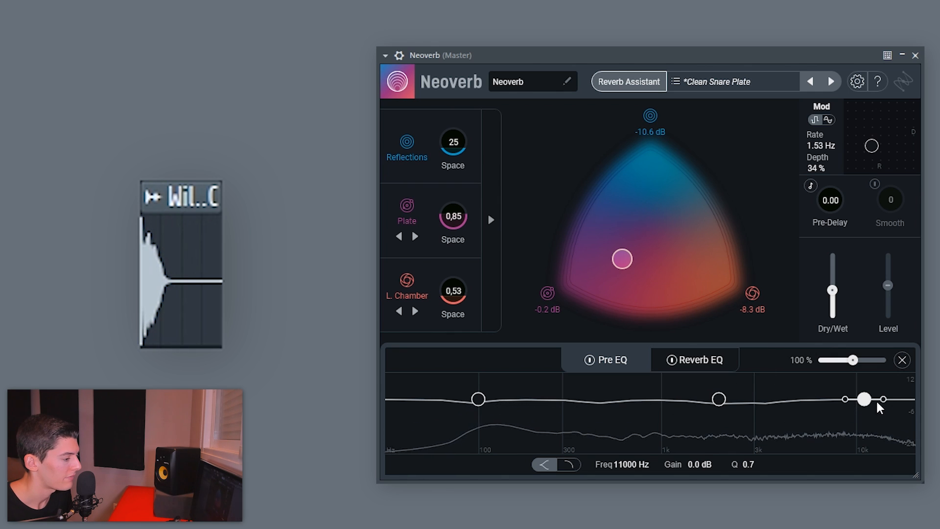
Step: Set the Reverb EQ's high band to -3.2 dB at 10652 Hz and its middle band to about 3.6 dB at 937 Hz with Q 0.3
left_click_drag(864, 399, 847, 405)
left_click(705, 368)
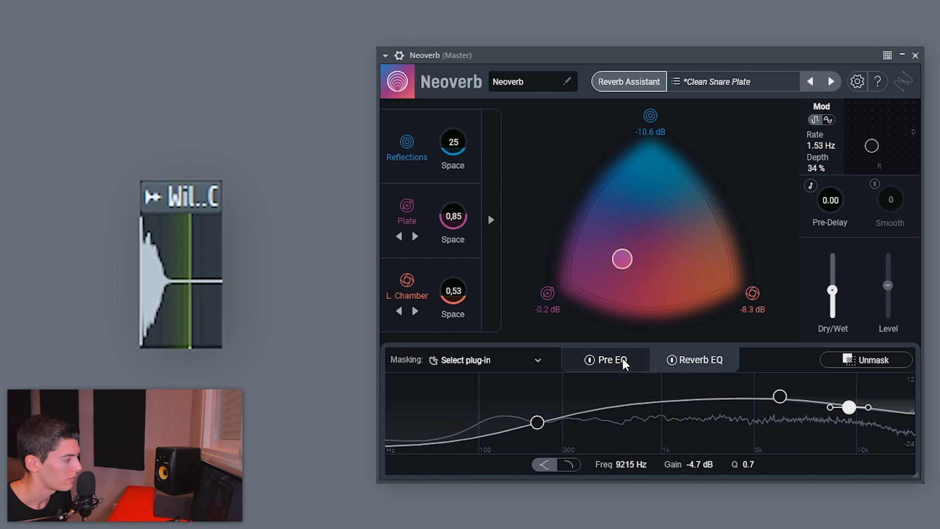
left_click_drag(850, 407, 859, 404)
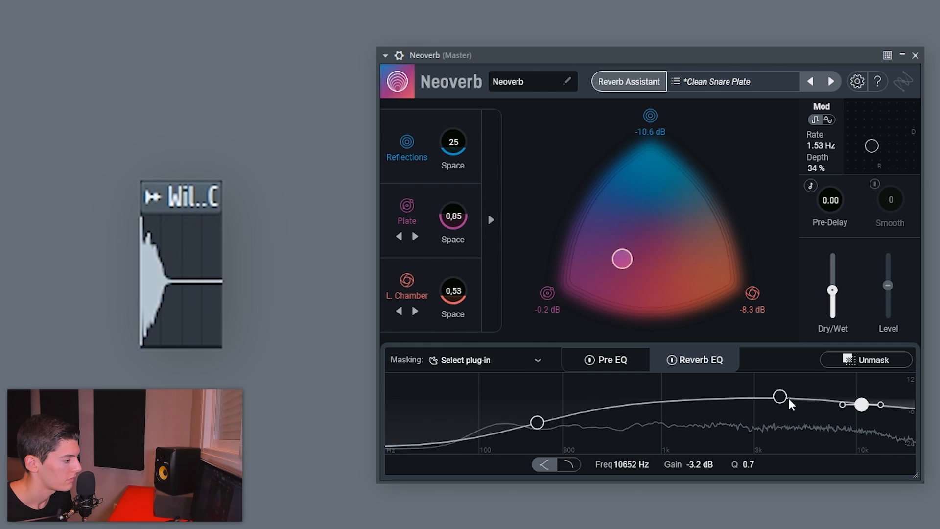
left_click_drag(783, 397, 659, 395)
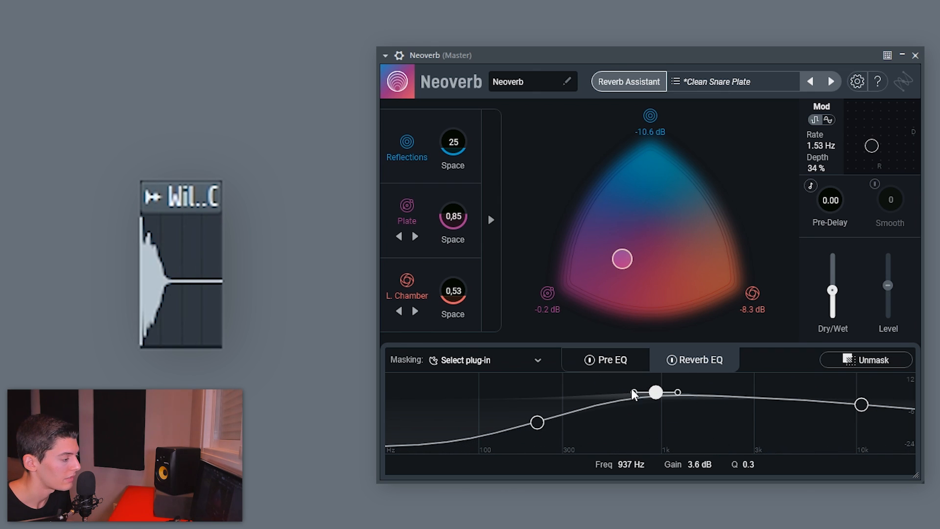
mouse_move(661, 395)
left_mouse_down()
mouse_move(659, 409)
mouse_move(653, 398)
left_mouse_up()
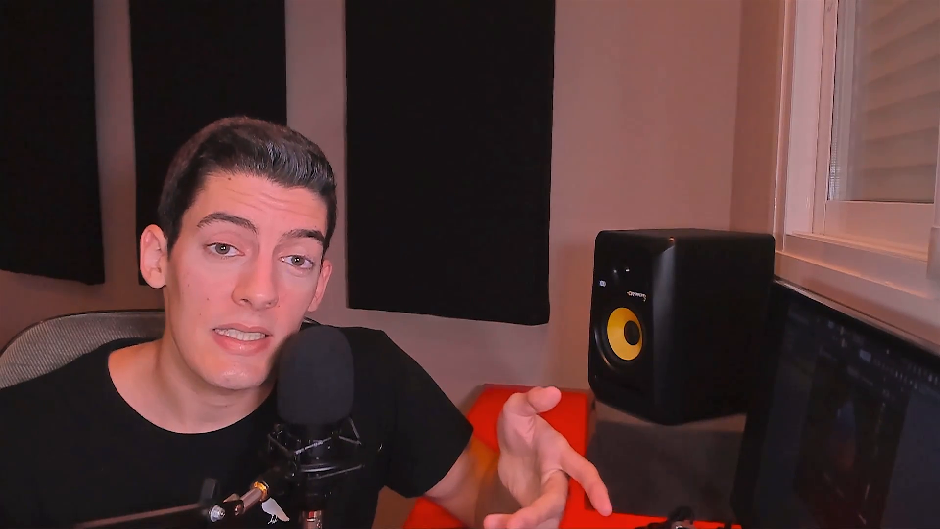